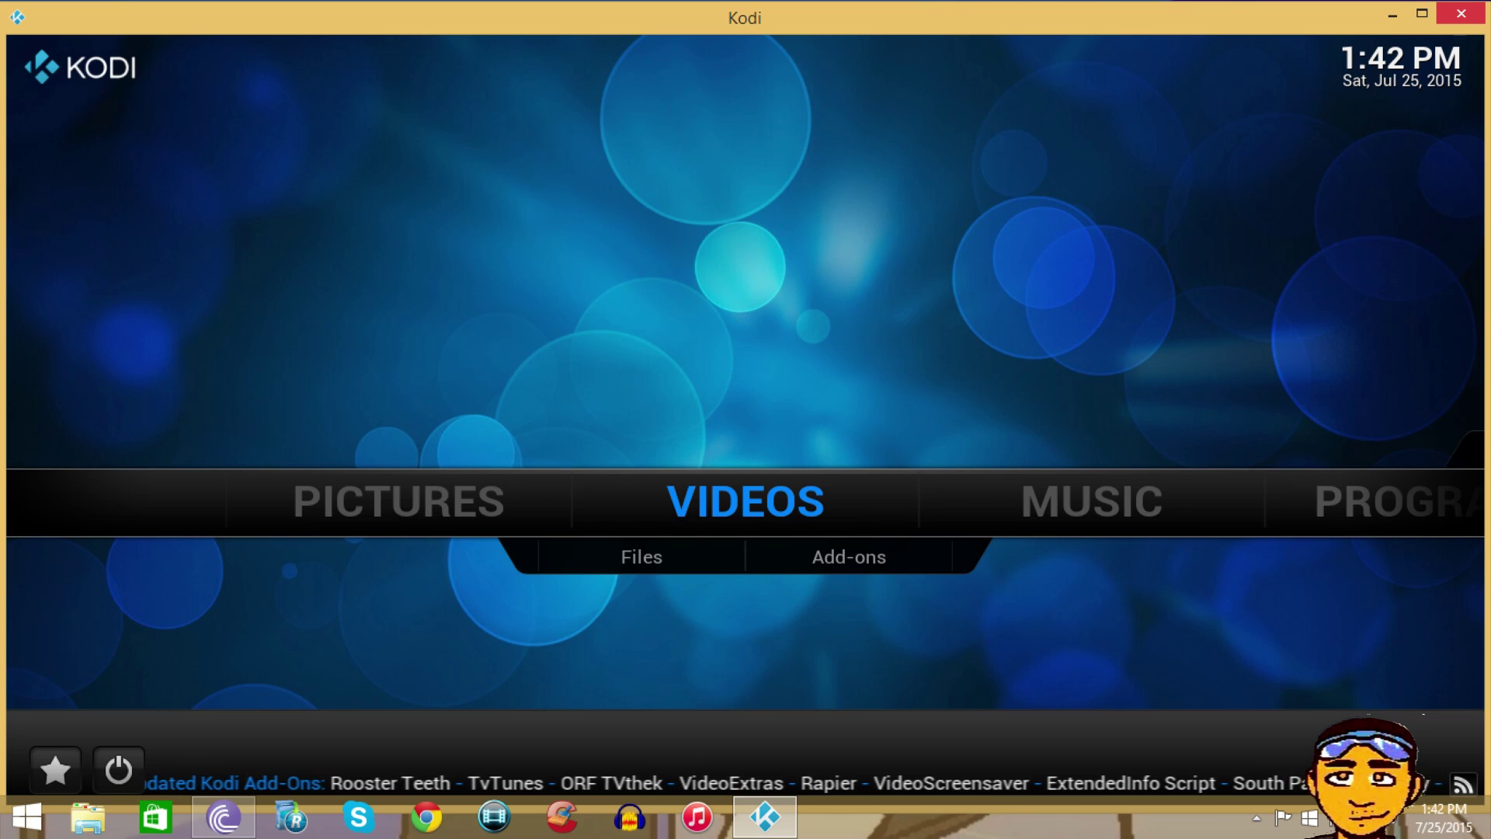
Open the file manager from the System section of the home screen.
key("Right")
key("Right")
key("Right")
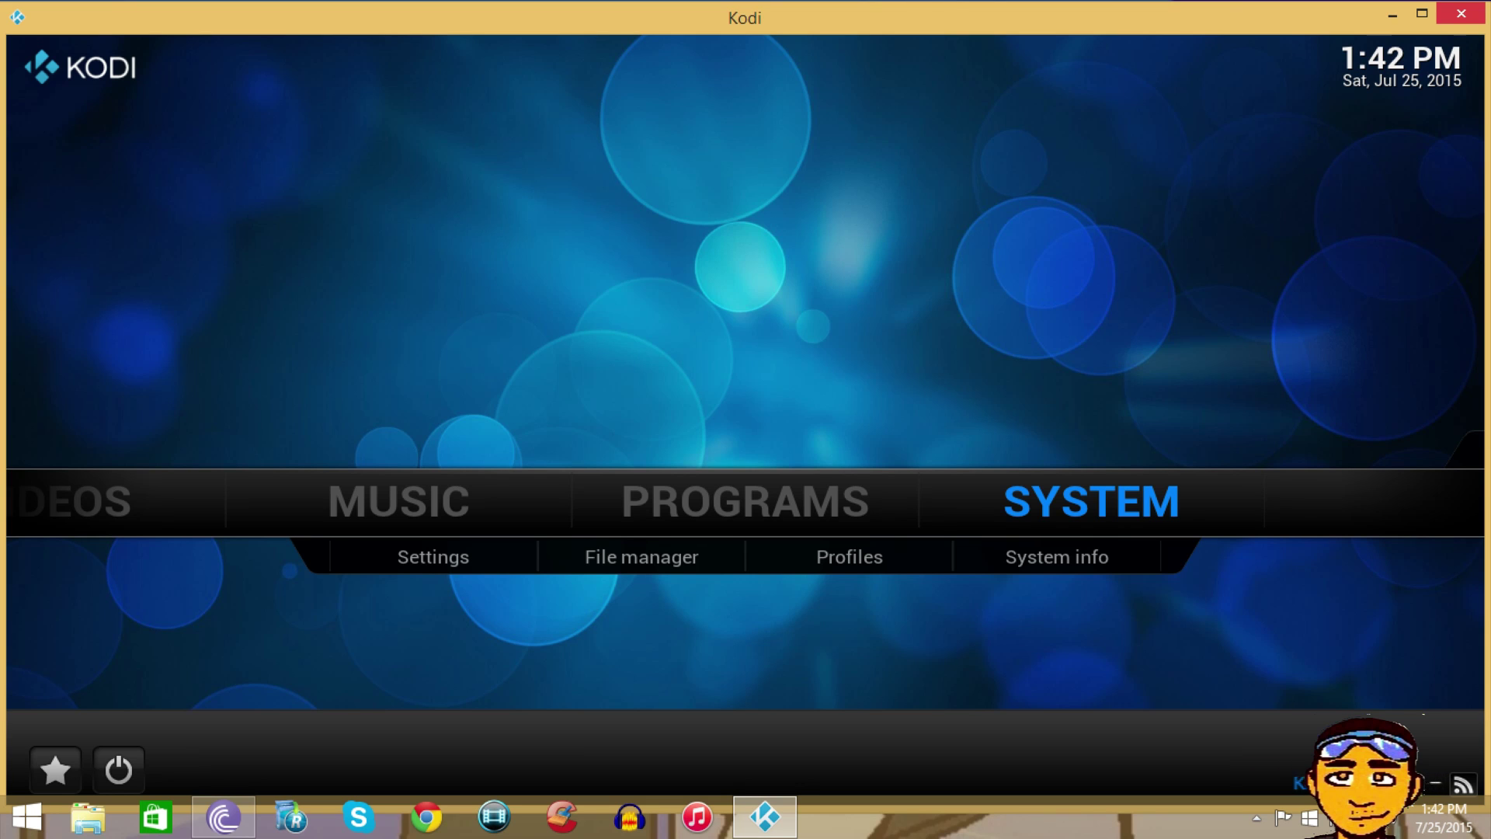
key("Down")
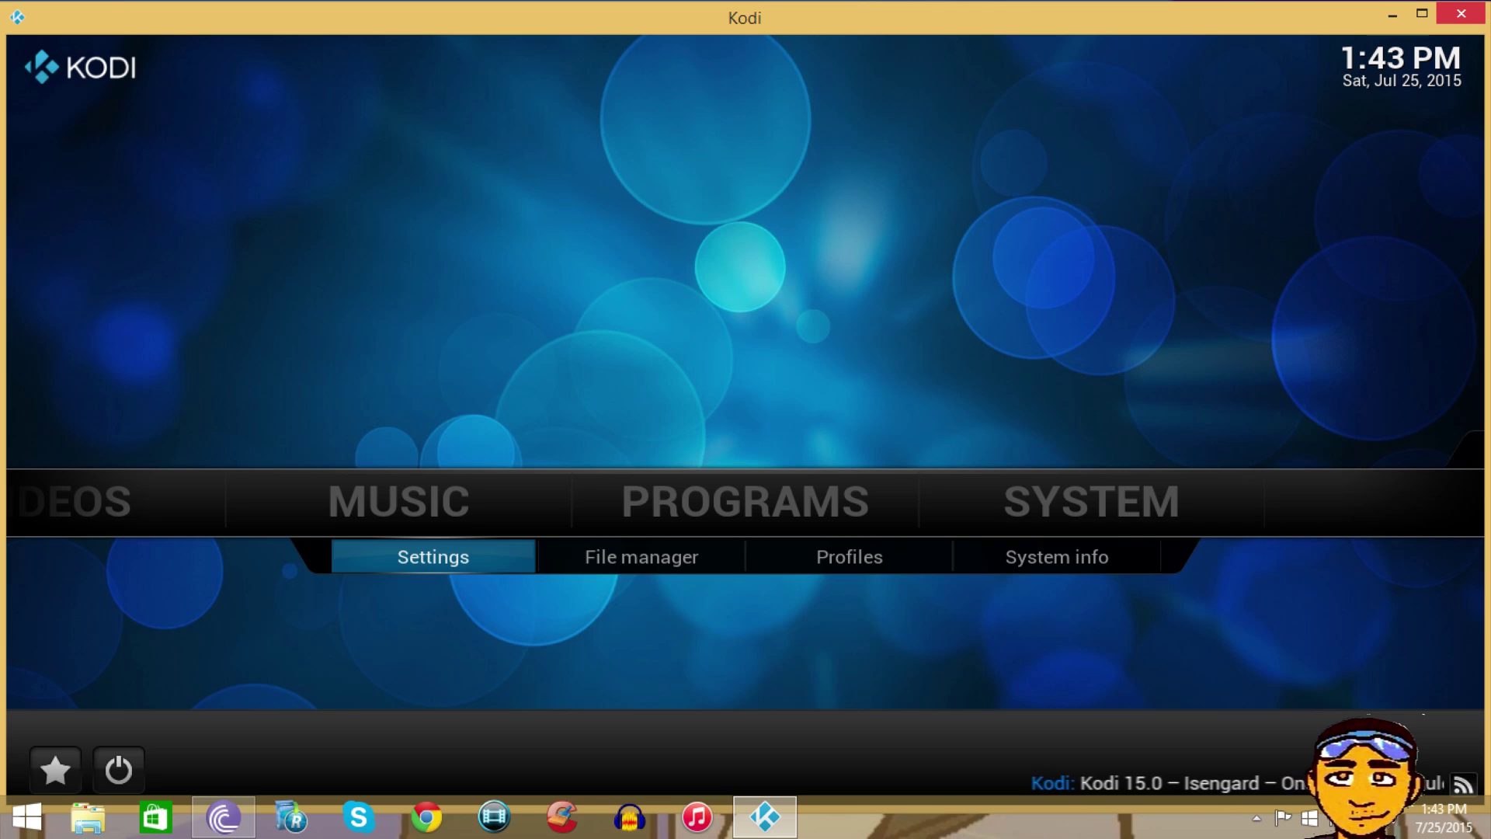
key("Right")
key("Return")
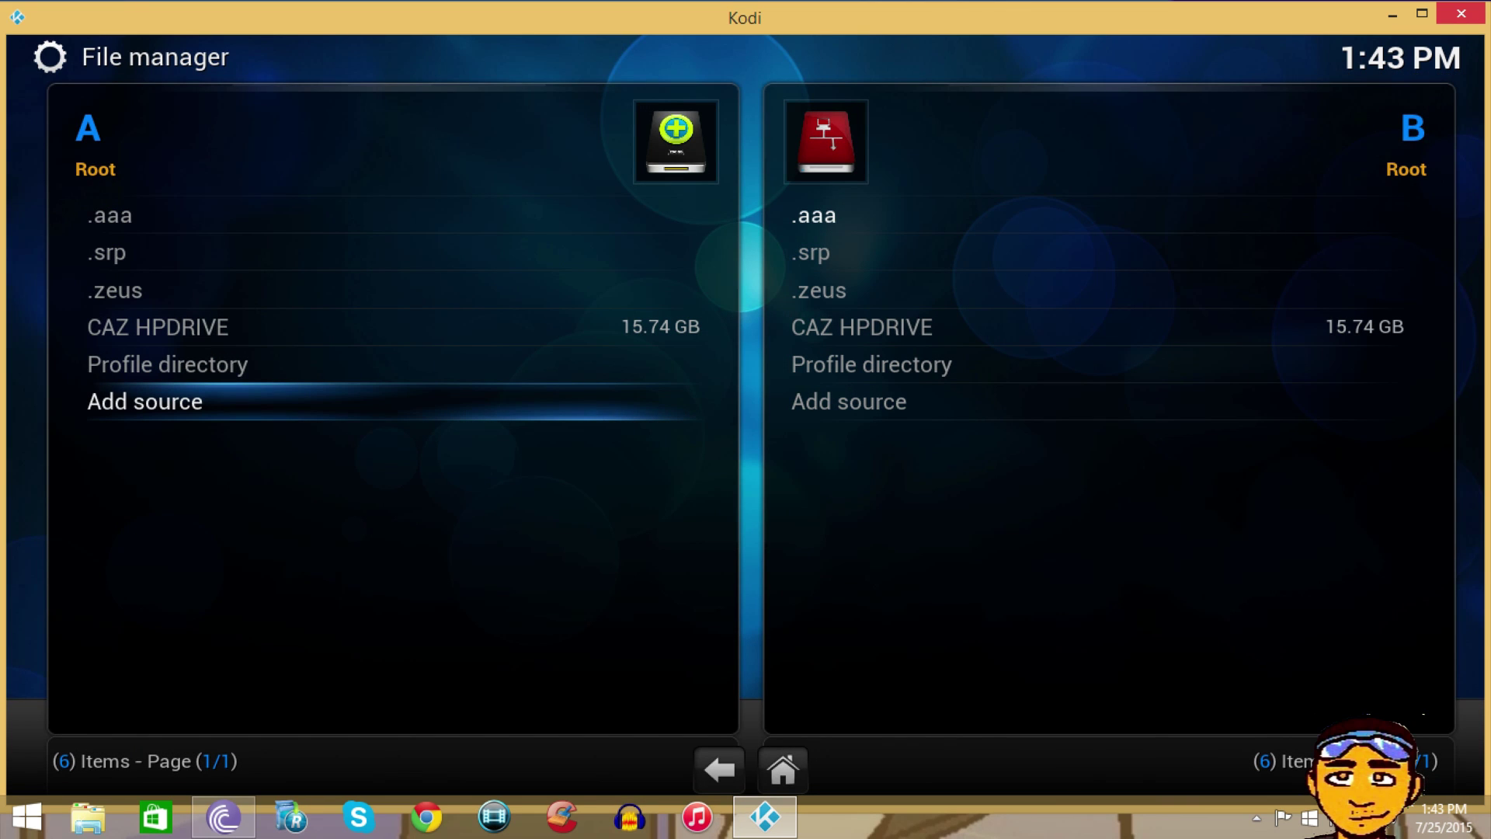
key("Return")
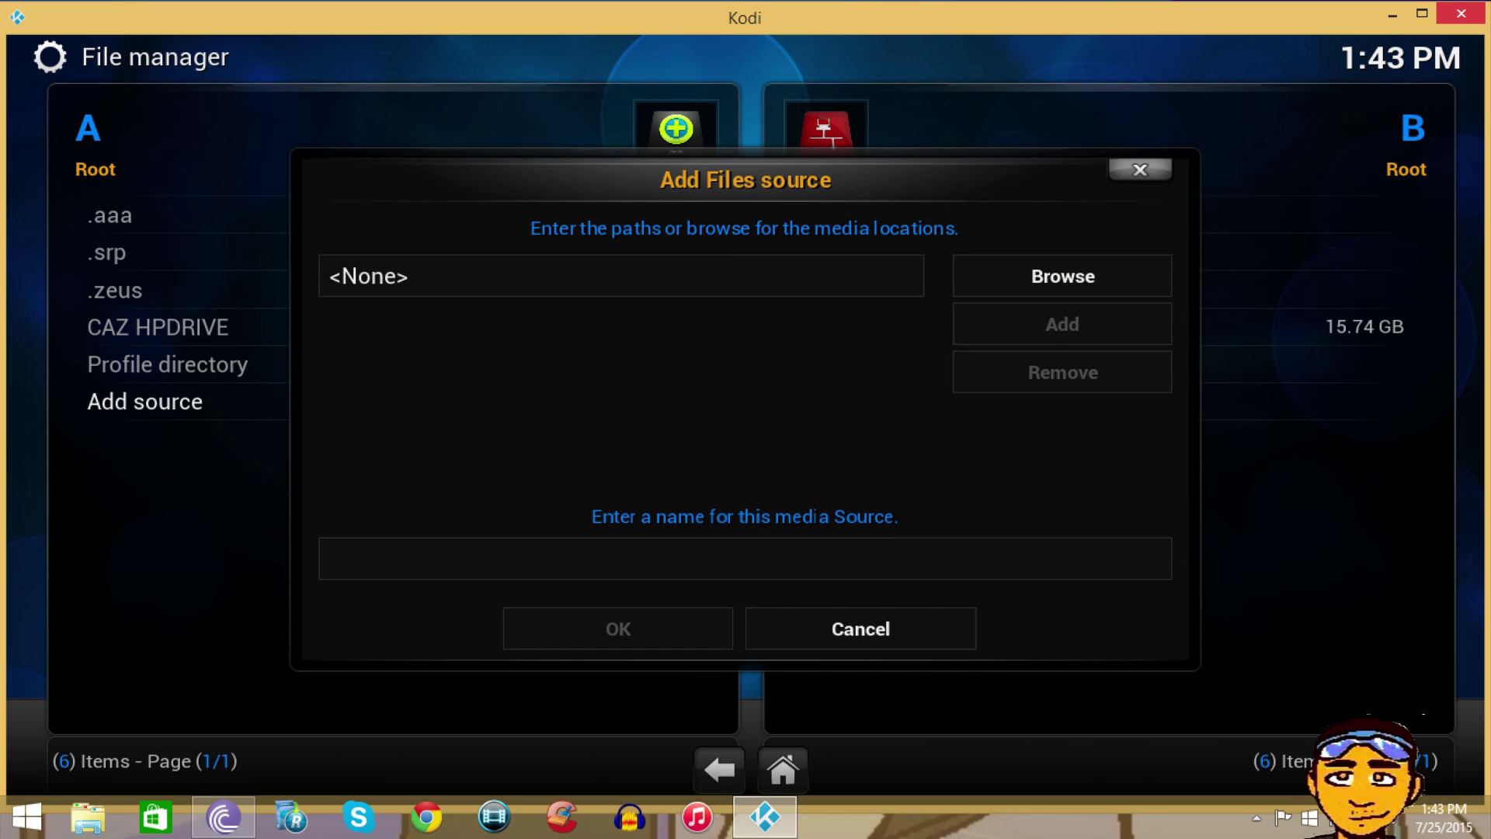
key("Up")
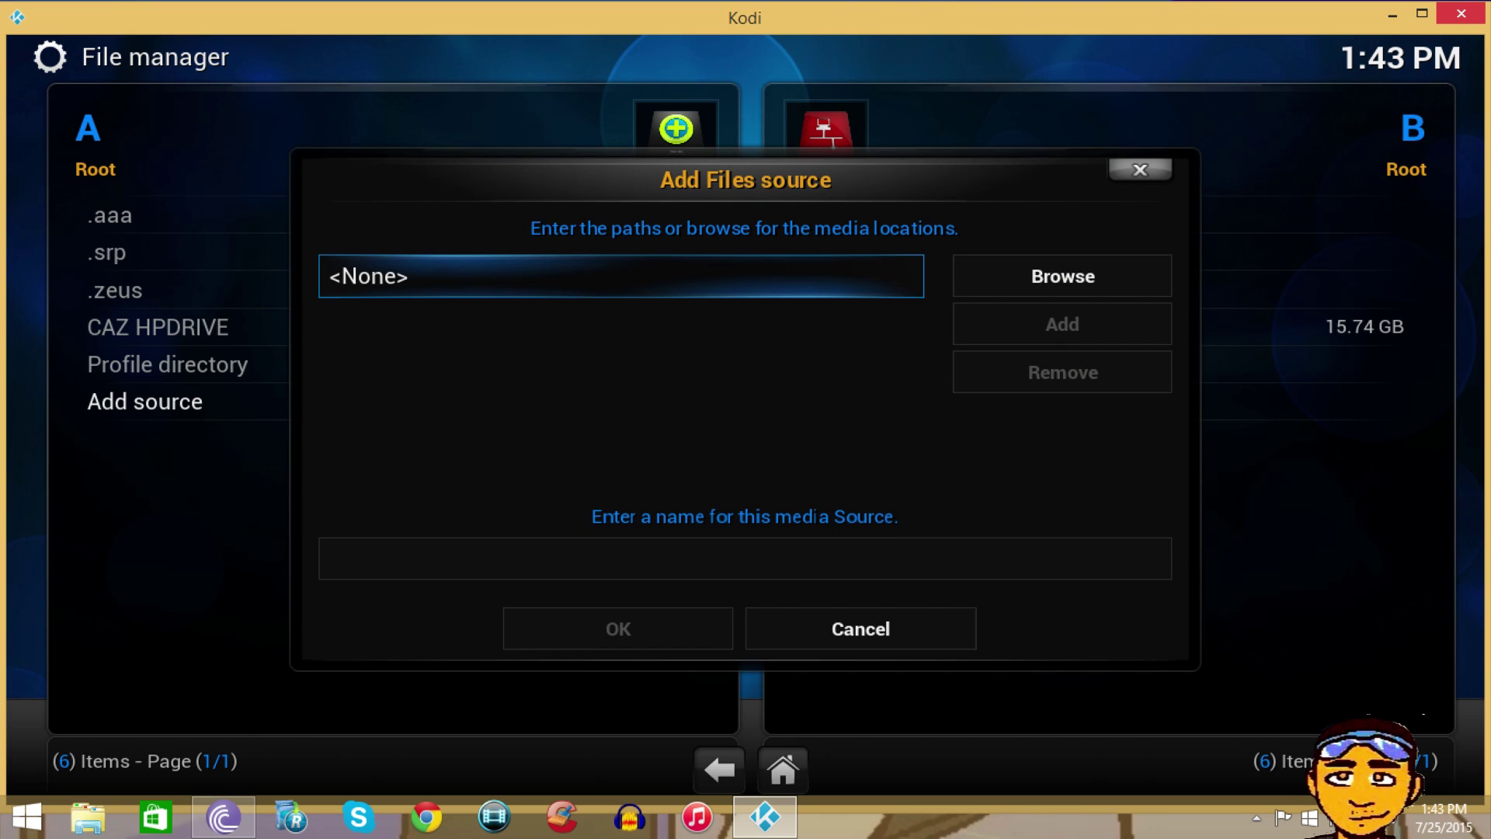
key("Return")
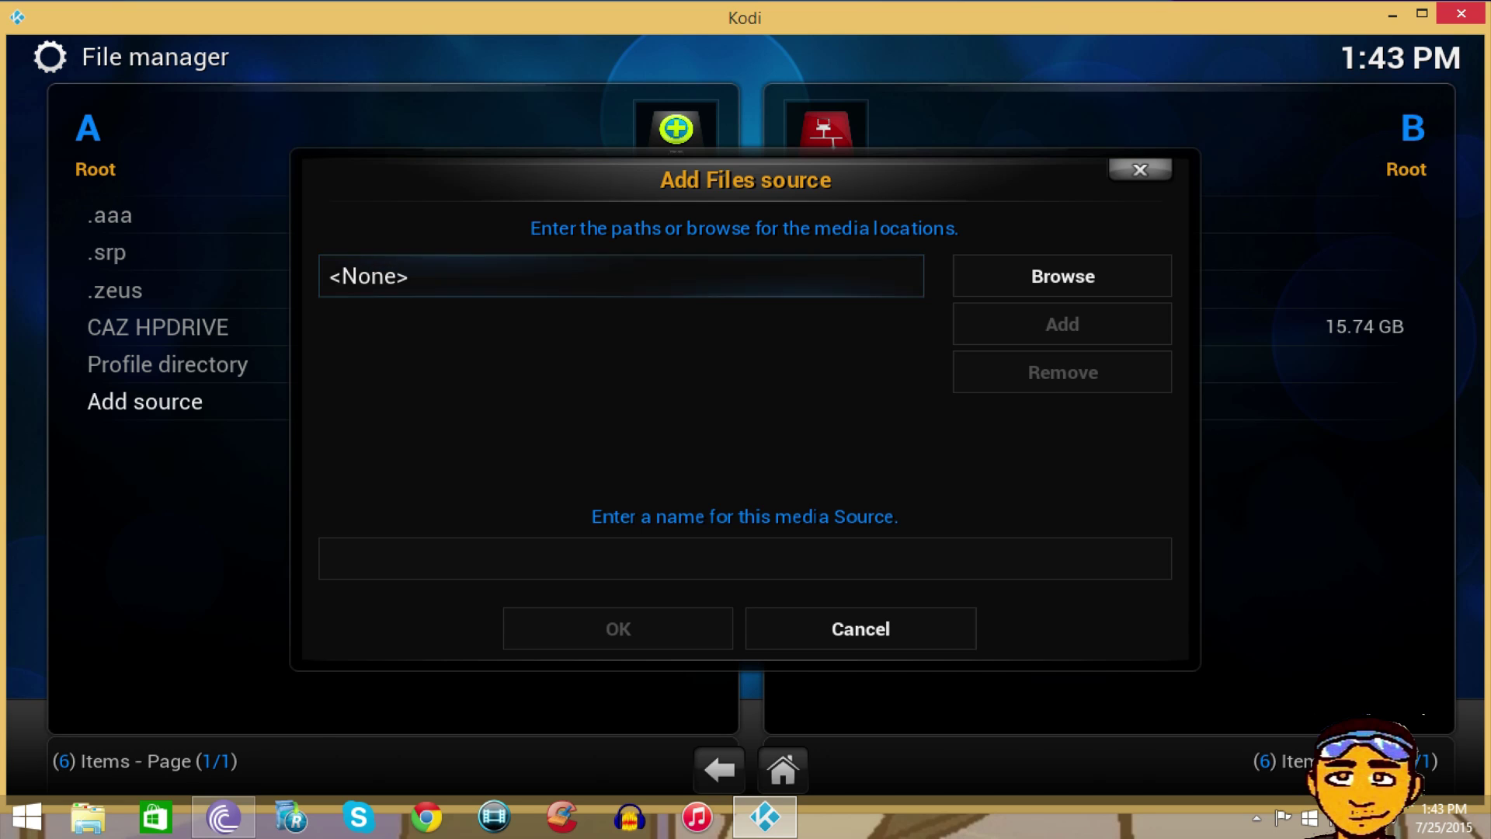
type("htt")
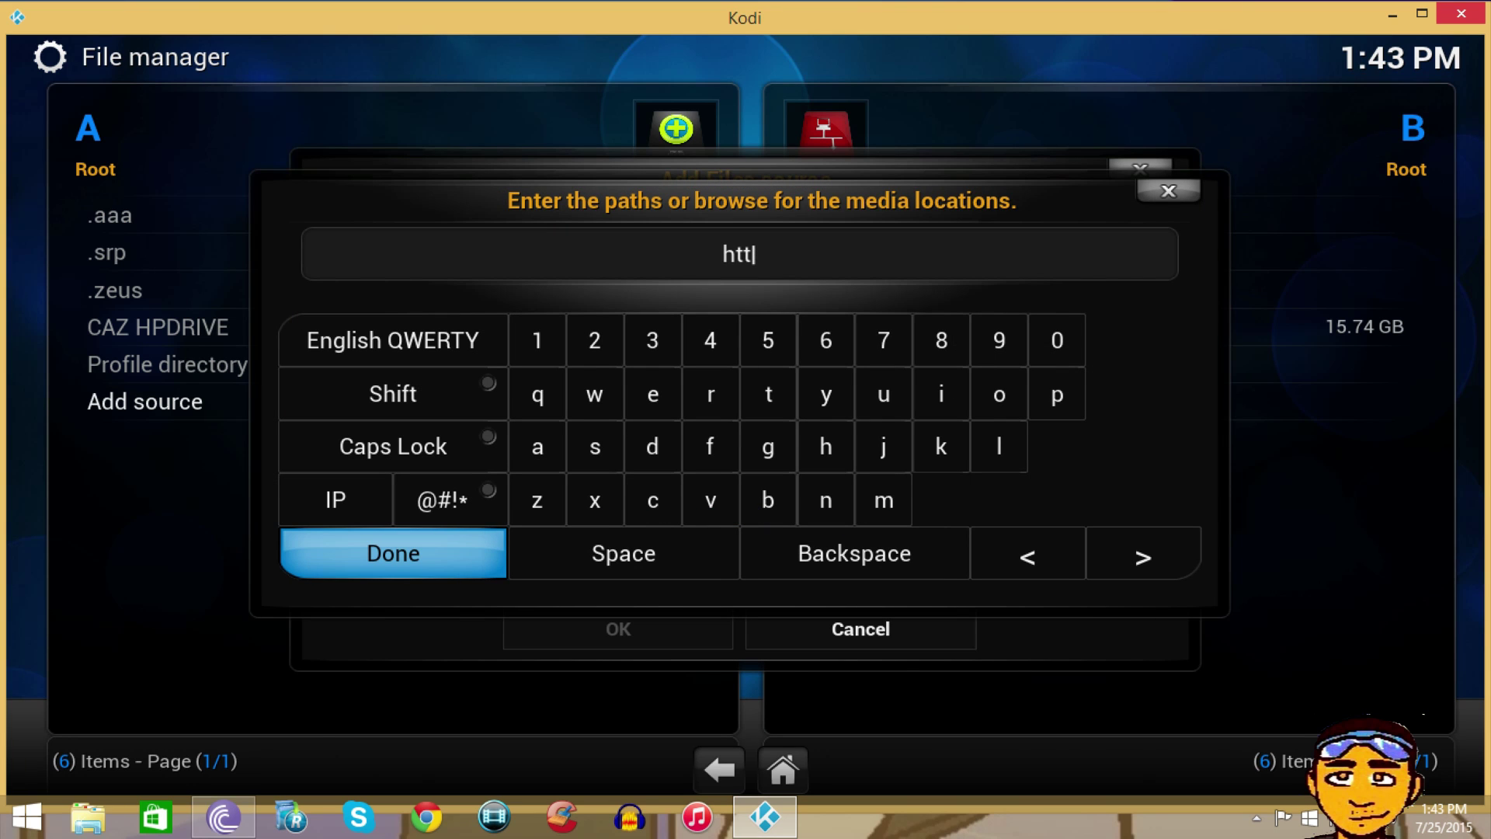
type("p://zeus")
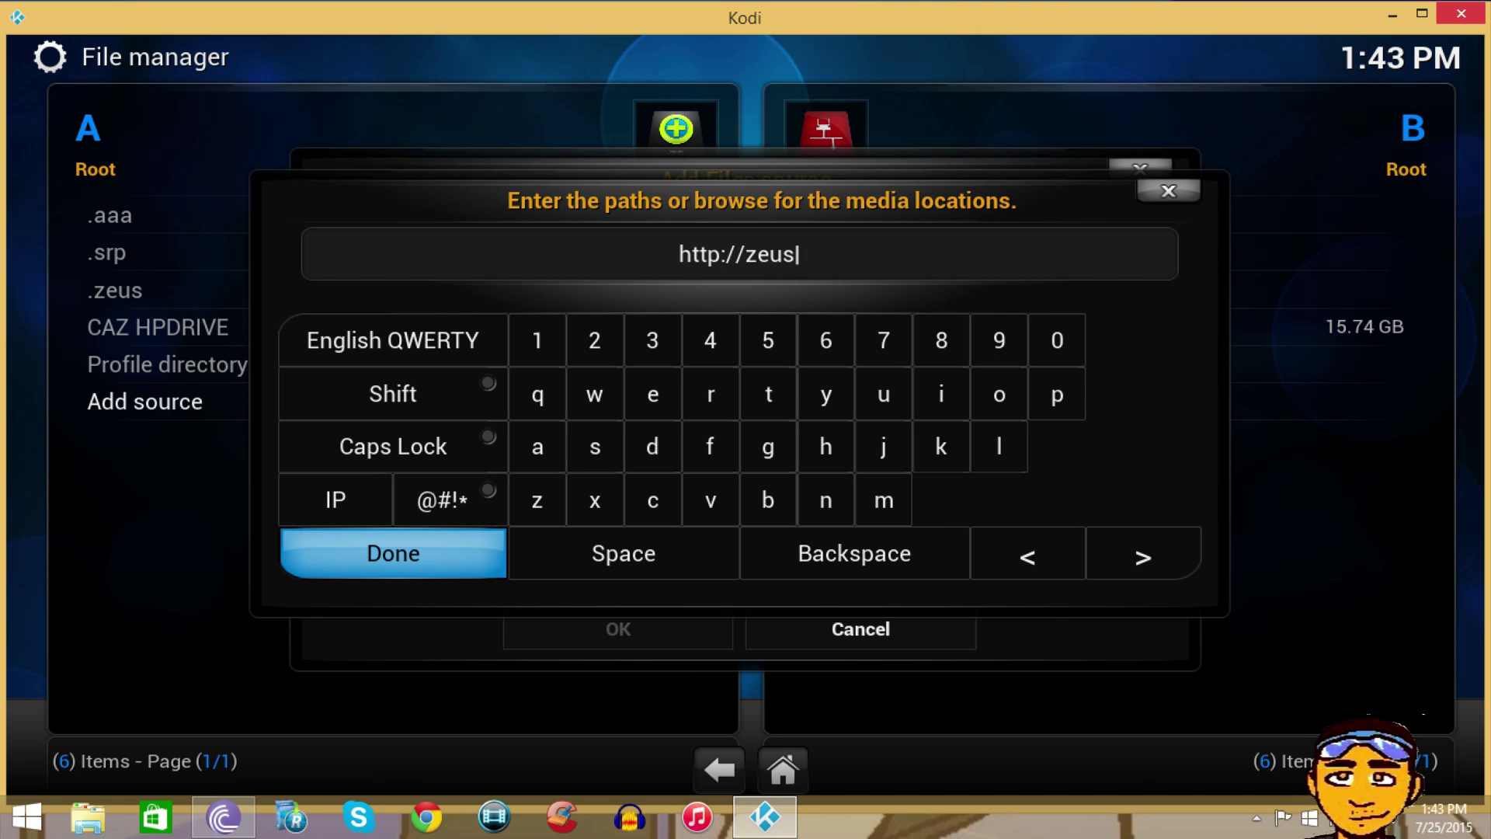
type("repo")
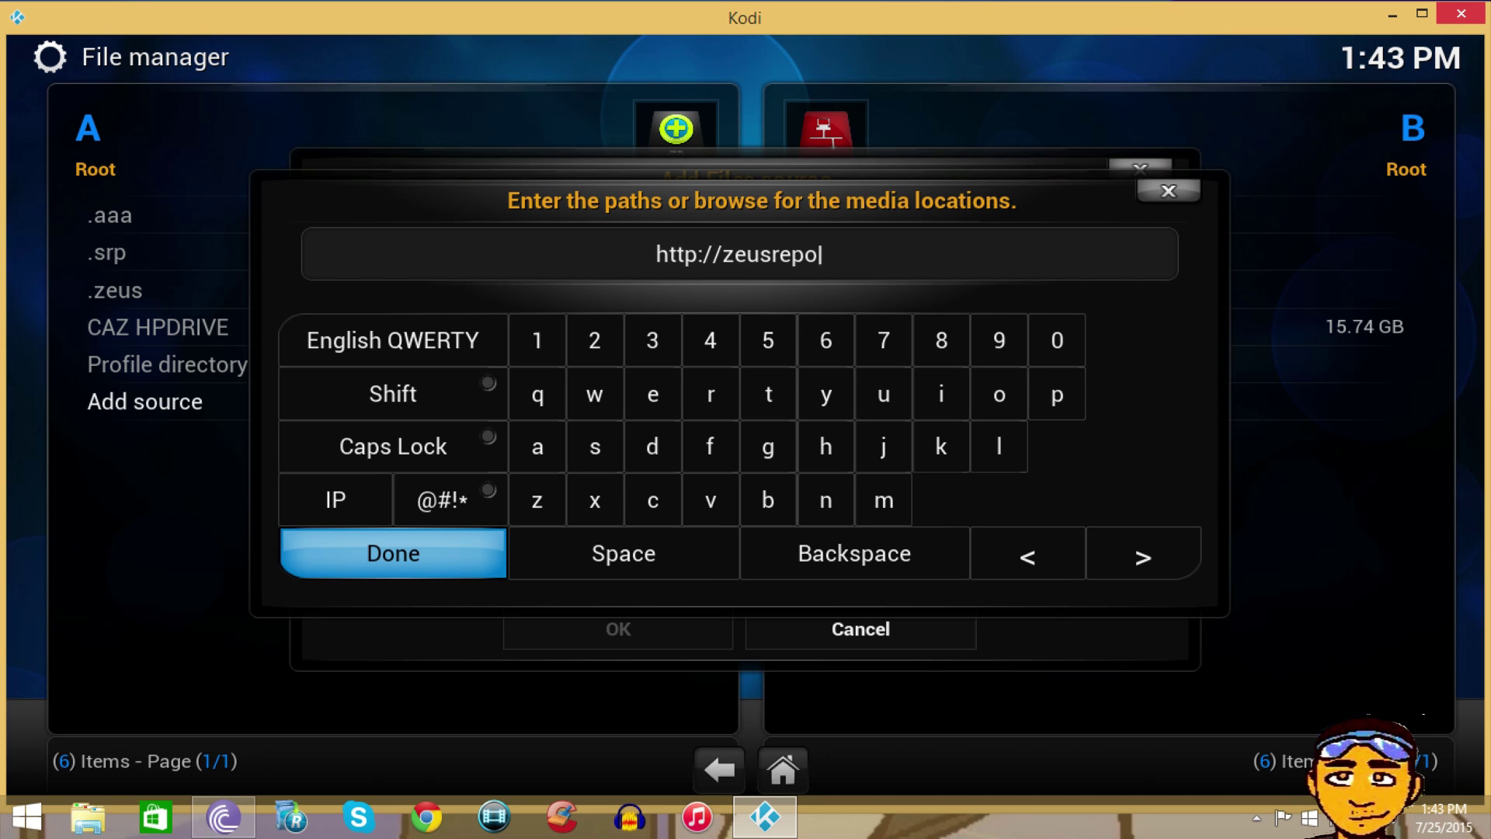
type(".com/")
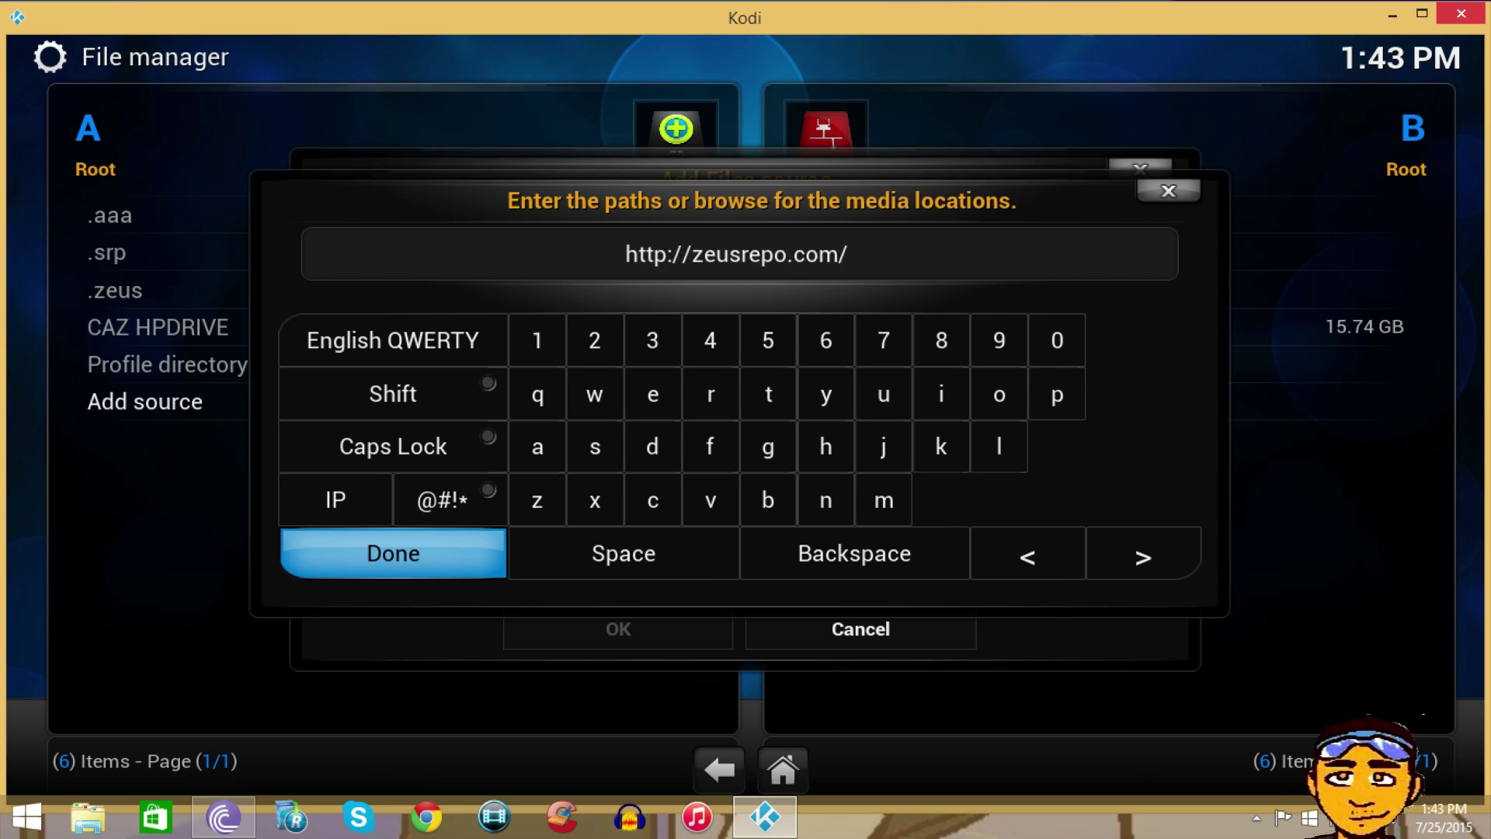
type("zeus")
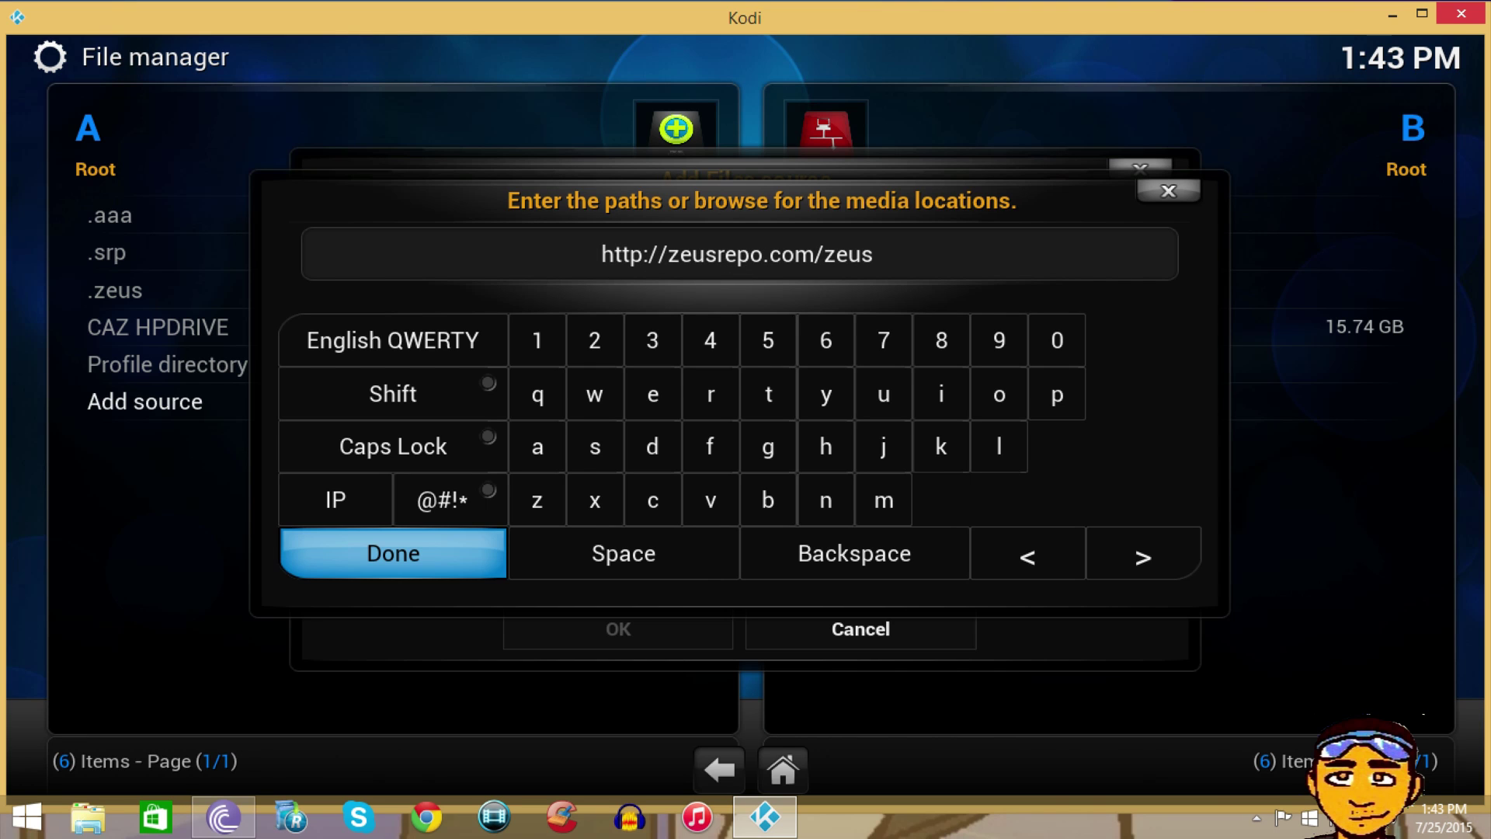
key("Return")
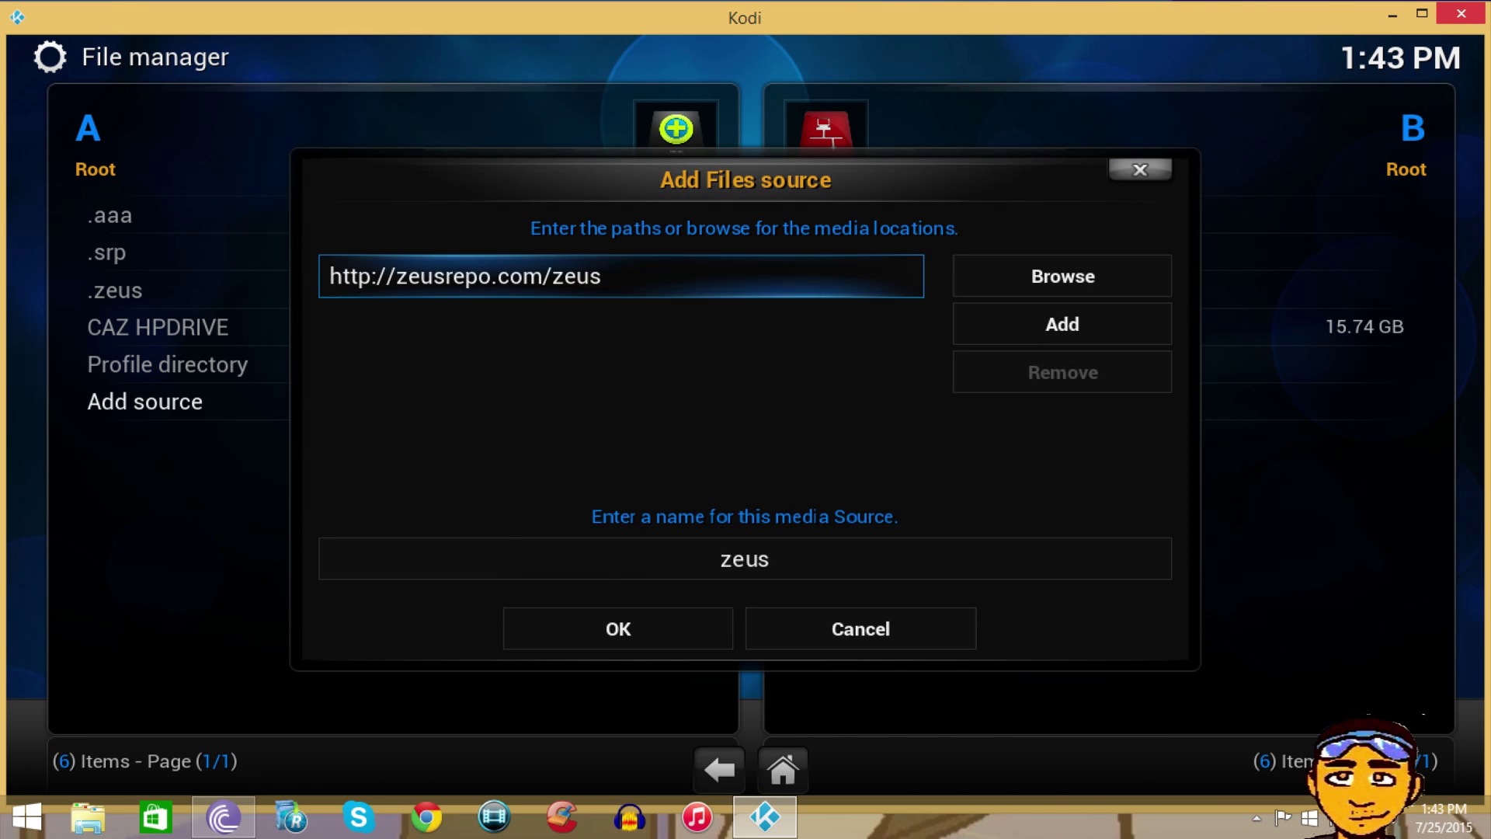
Name the new source .zeus, save it and open it to view its contents.
left_click(744, 559)
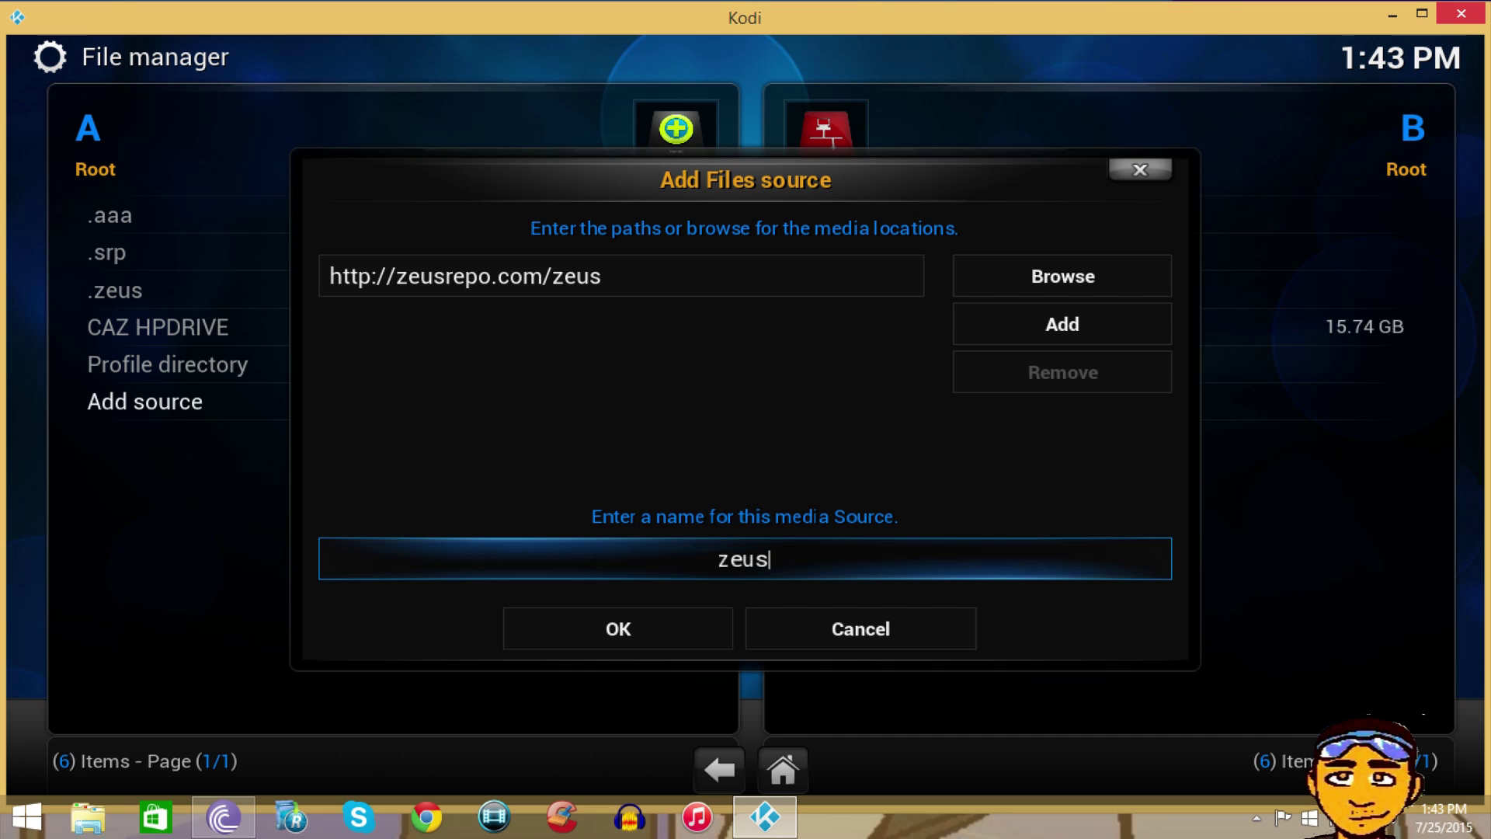
key("BackSpace")
key("BackSpace")
key("BackSpace")
key("BackSpace")
type(".zzus")
key("Down")
key("Return")
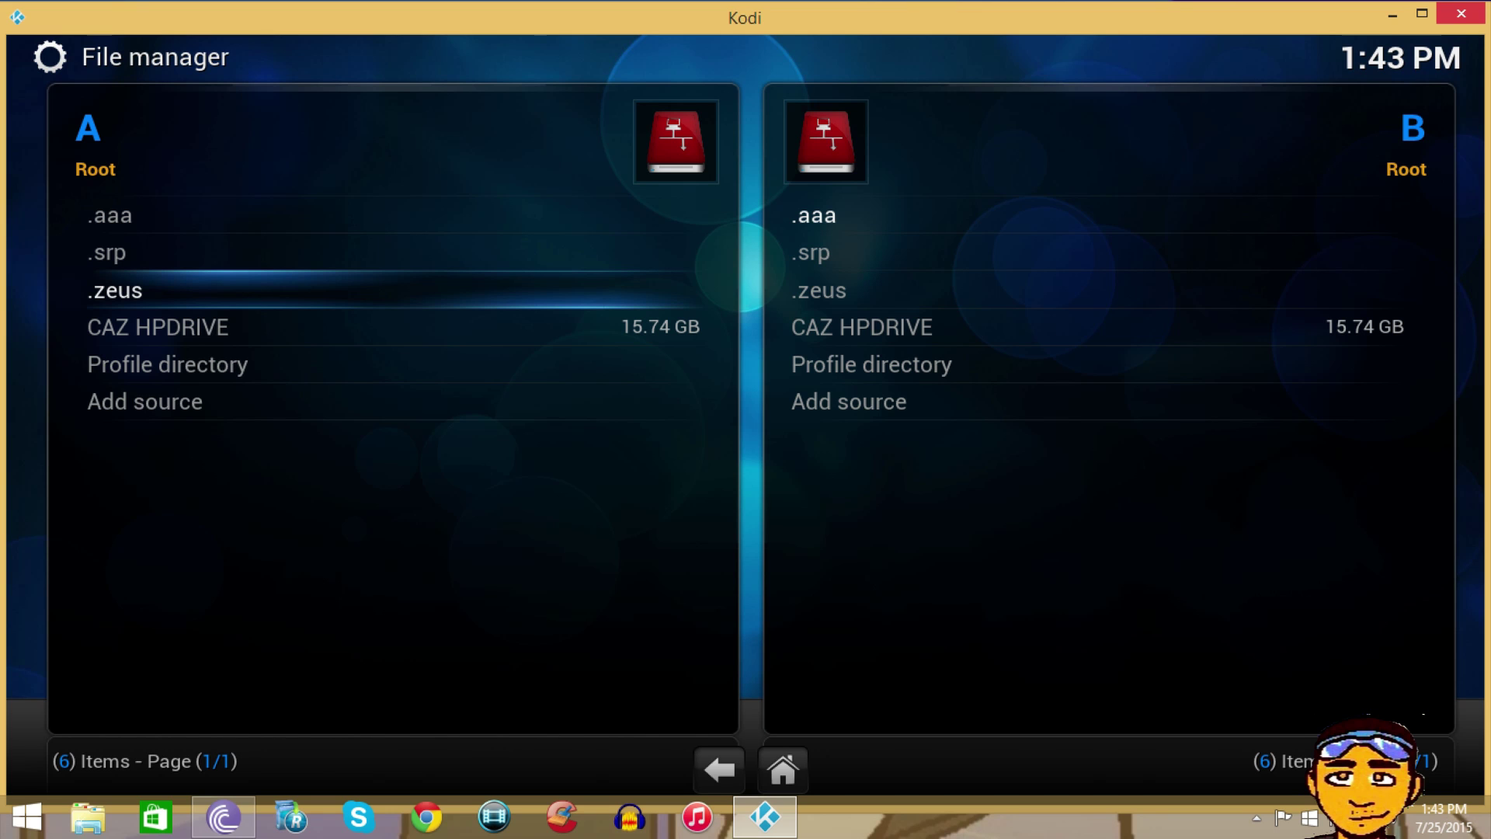
key("Return")
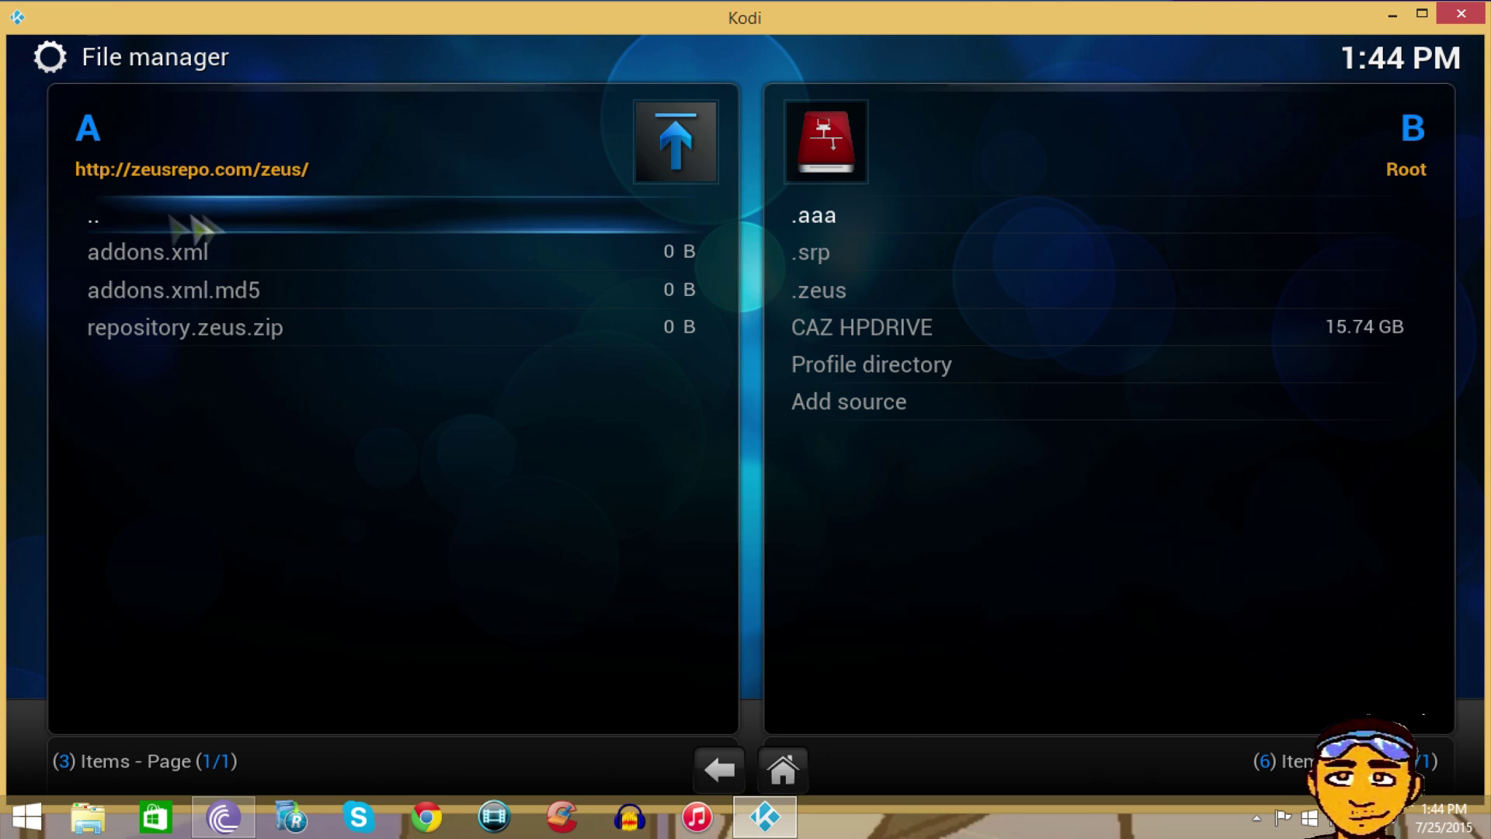
Leave the file manager and open the add-ons section of the system settings.
key("Escape")
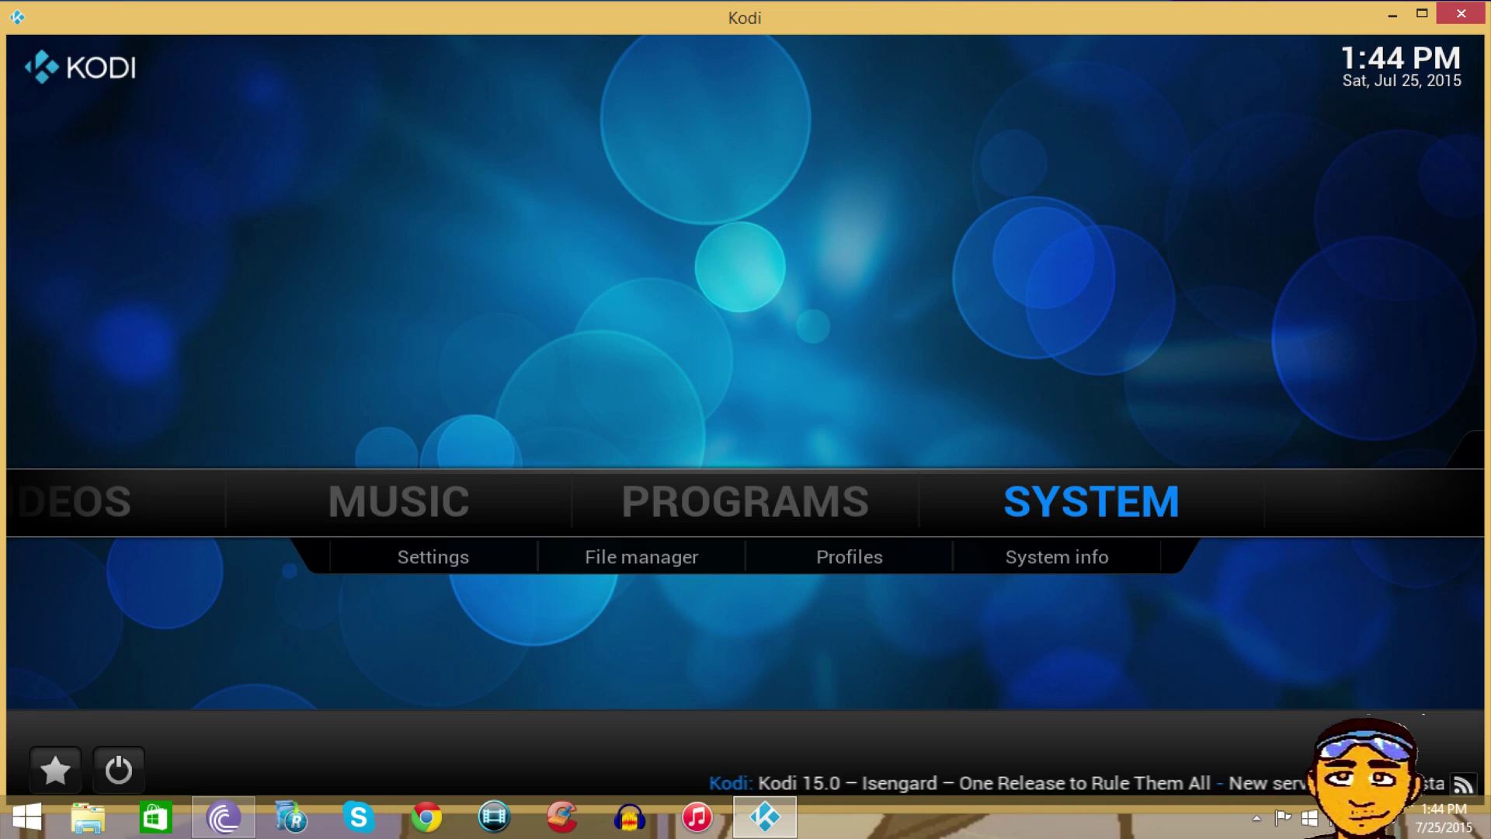
key("Down")
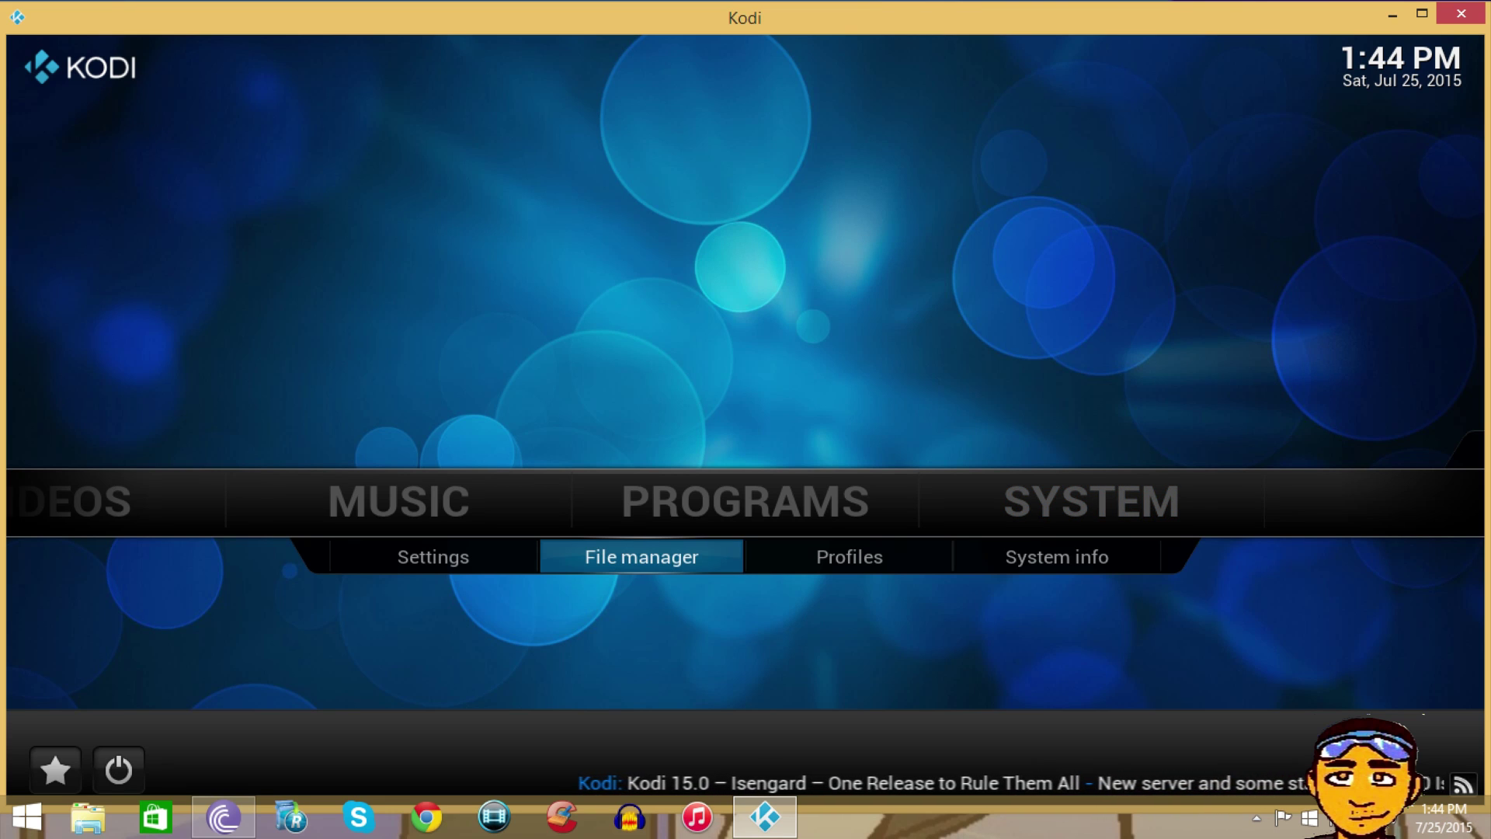
key("Left")
key("Return")
key("Return")
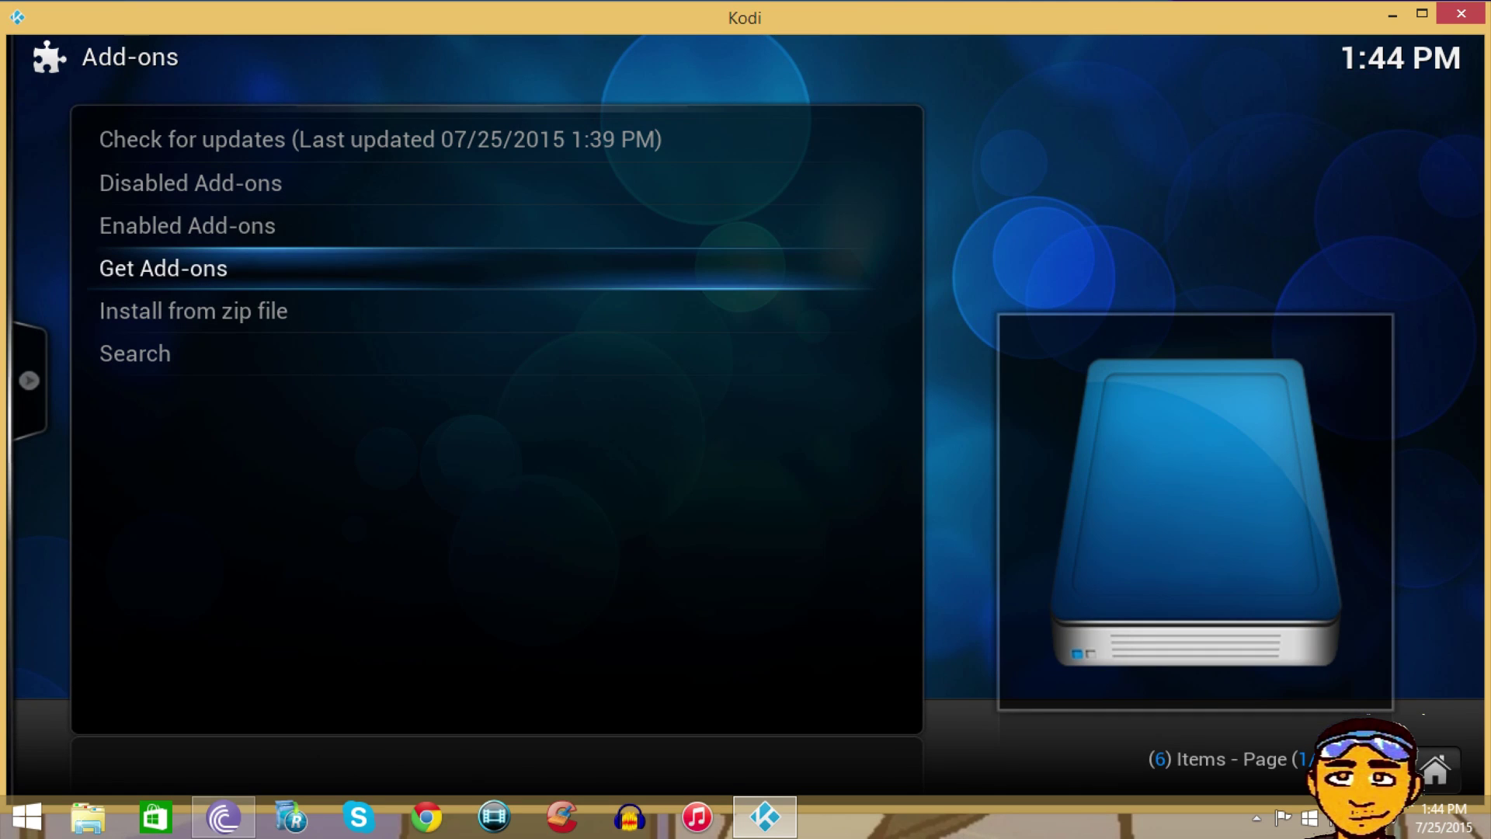
Install repository.zeus.zip from the .zeus source as a zip file add-on.
key("Down")
key("Return")
key("Down")
key("Down")
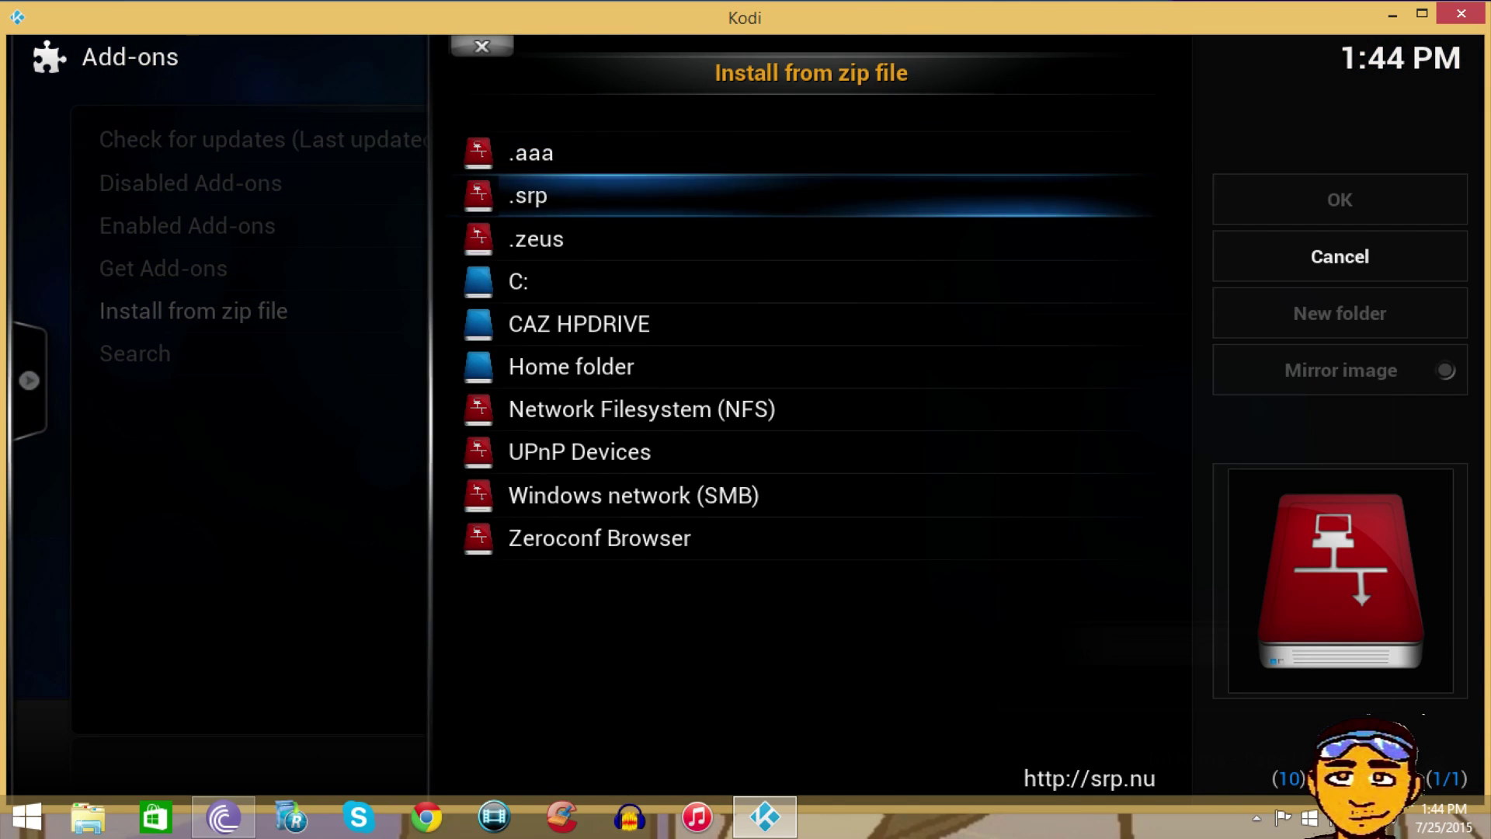
key("Return")
key("Down")
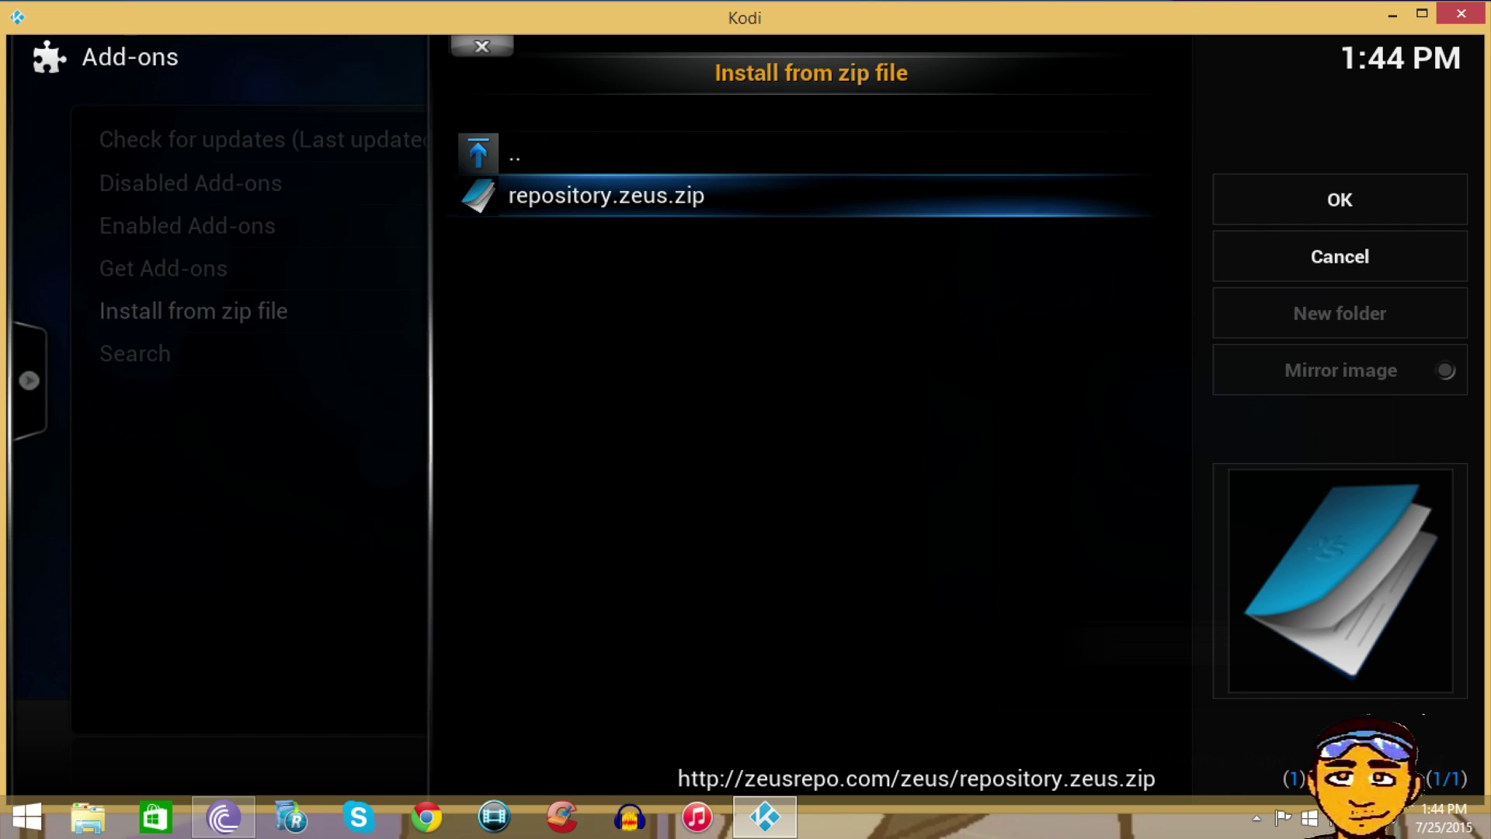
key("Return")
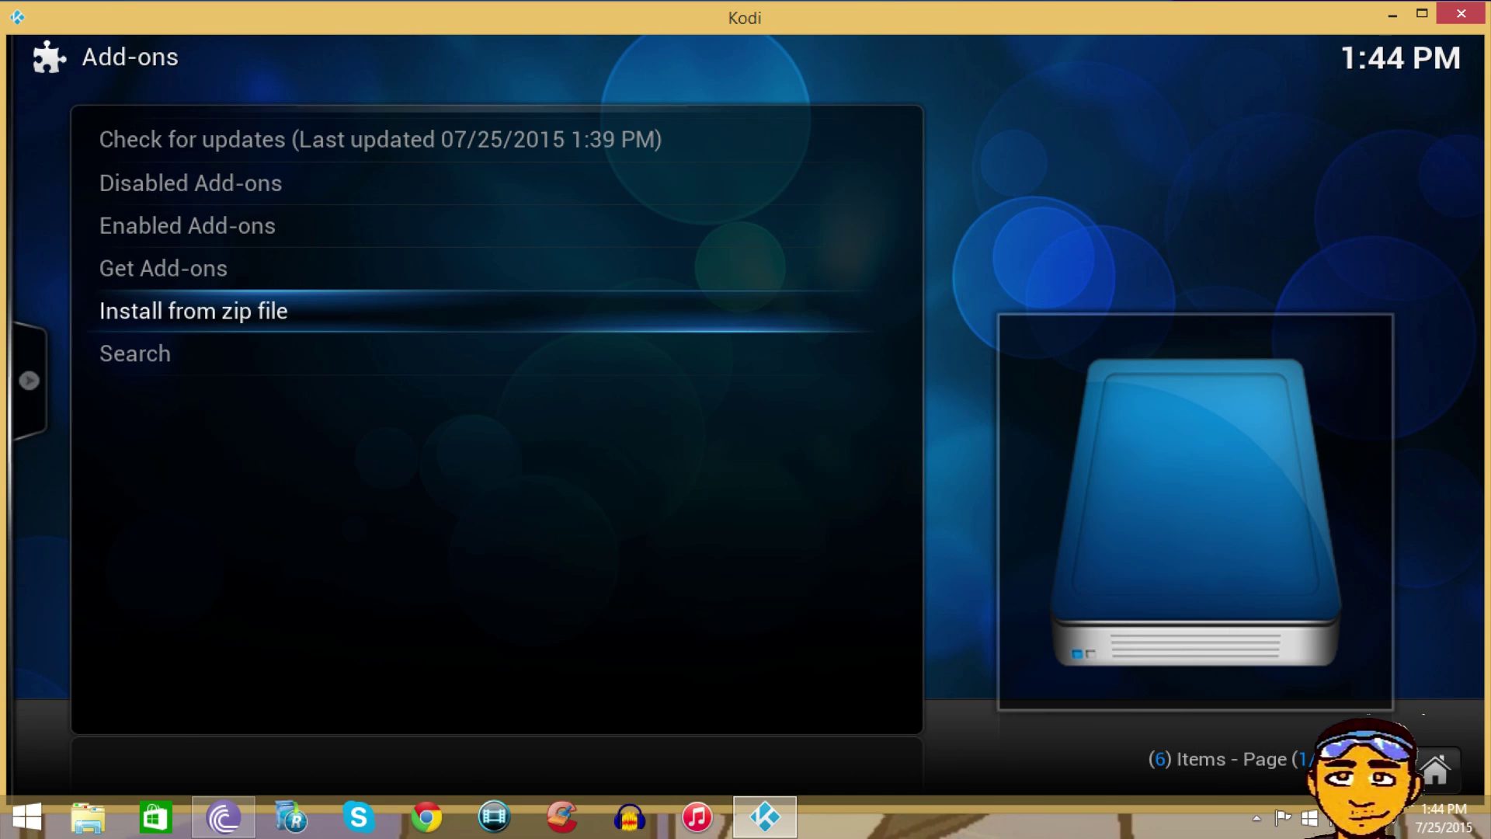
Open ZEUS Repository from the list of repositories for getting add-ons.
key("Up")
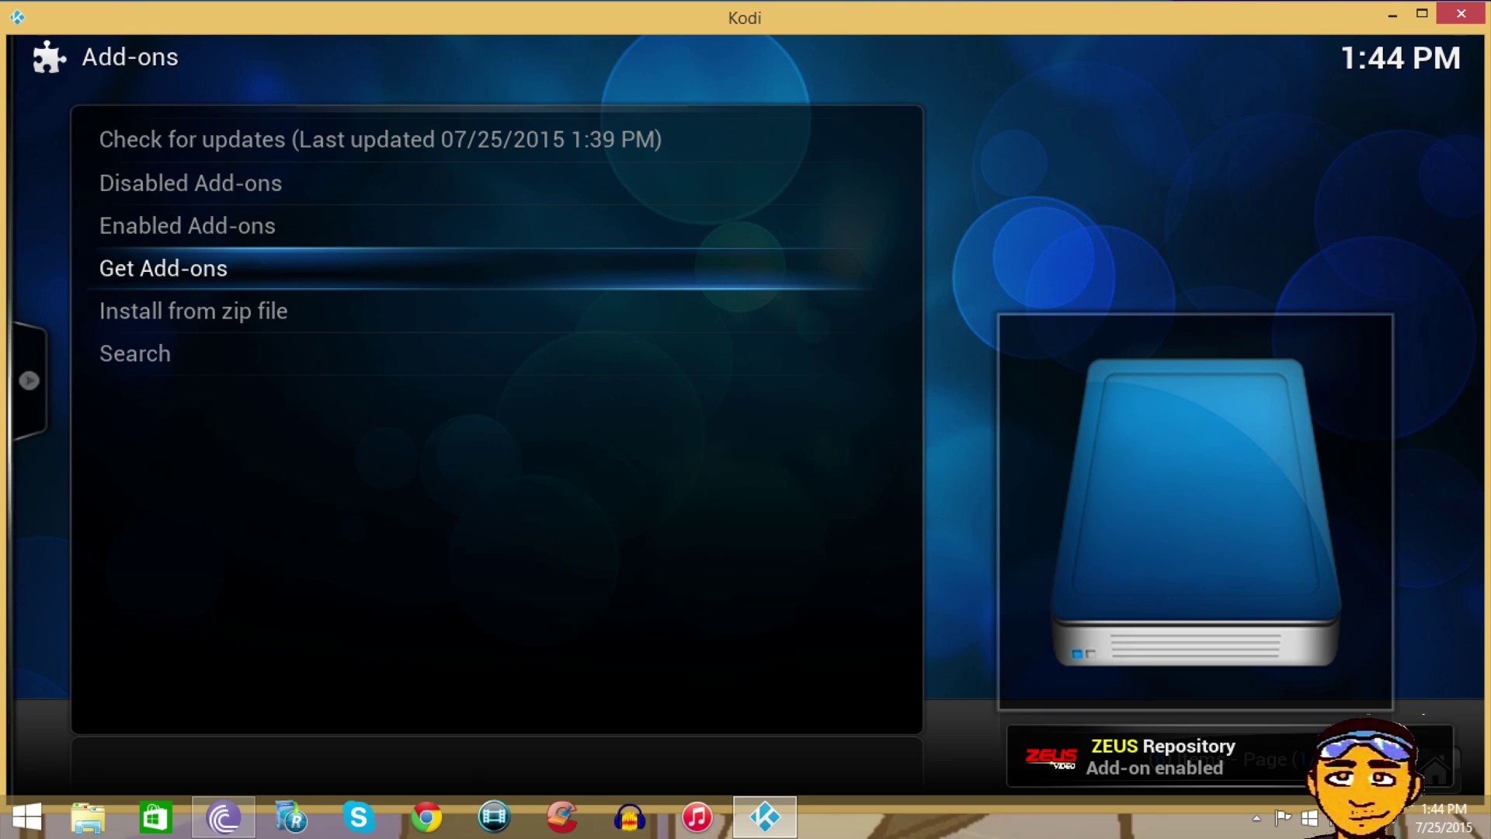
key("Return")
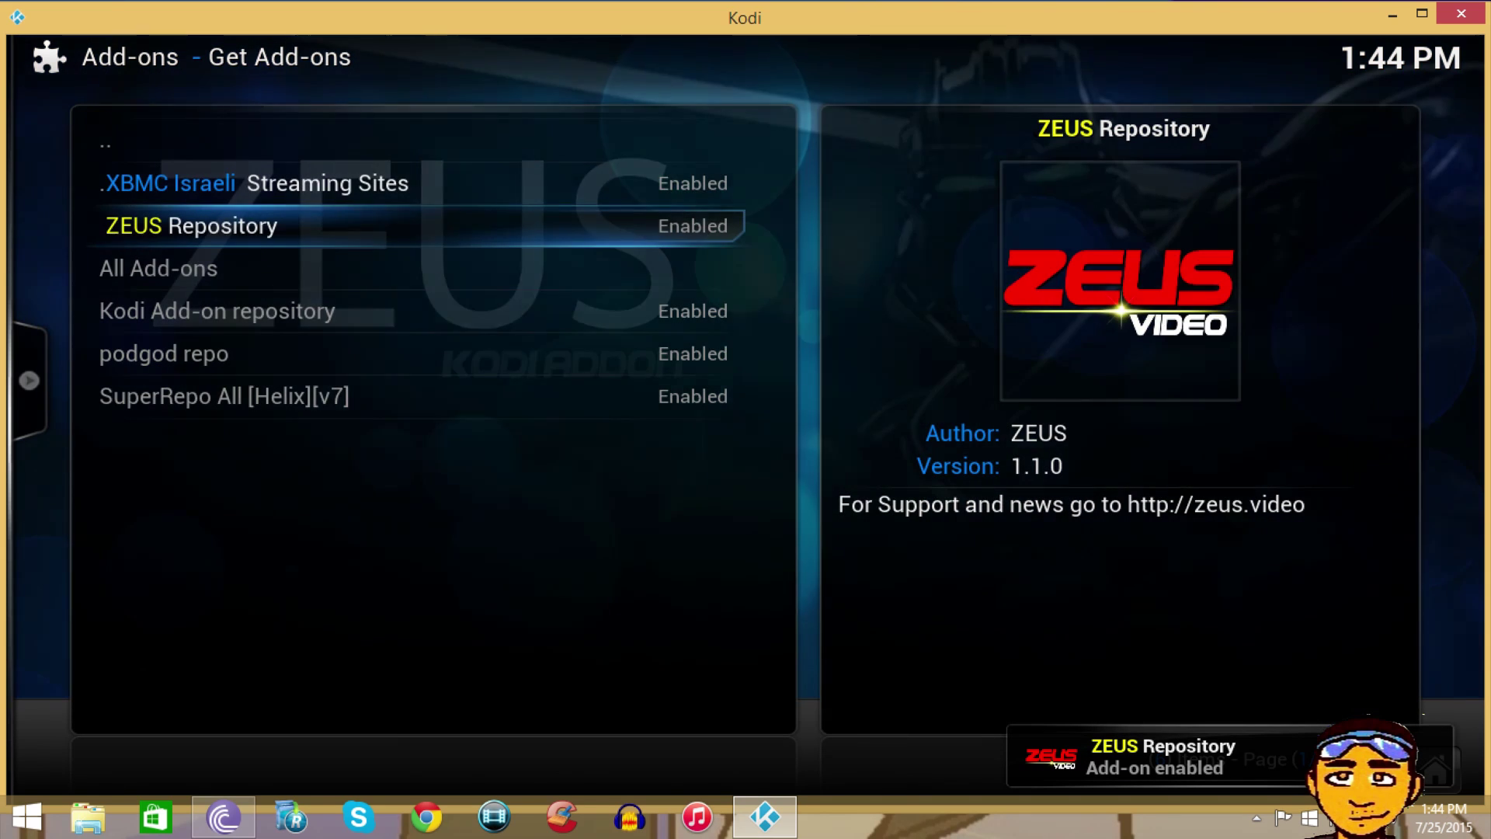
key("Down")
key("Up")
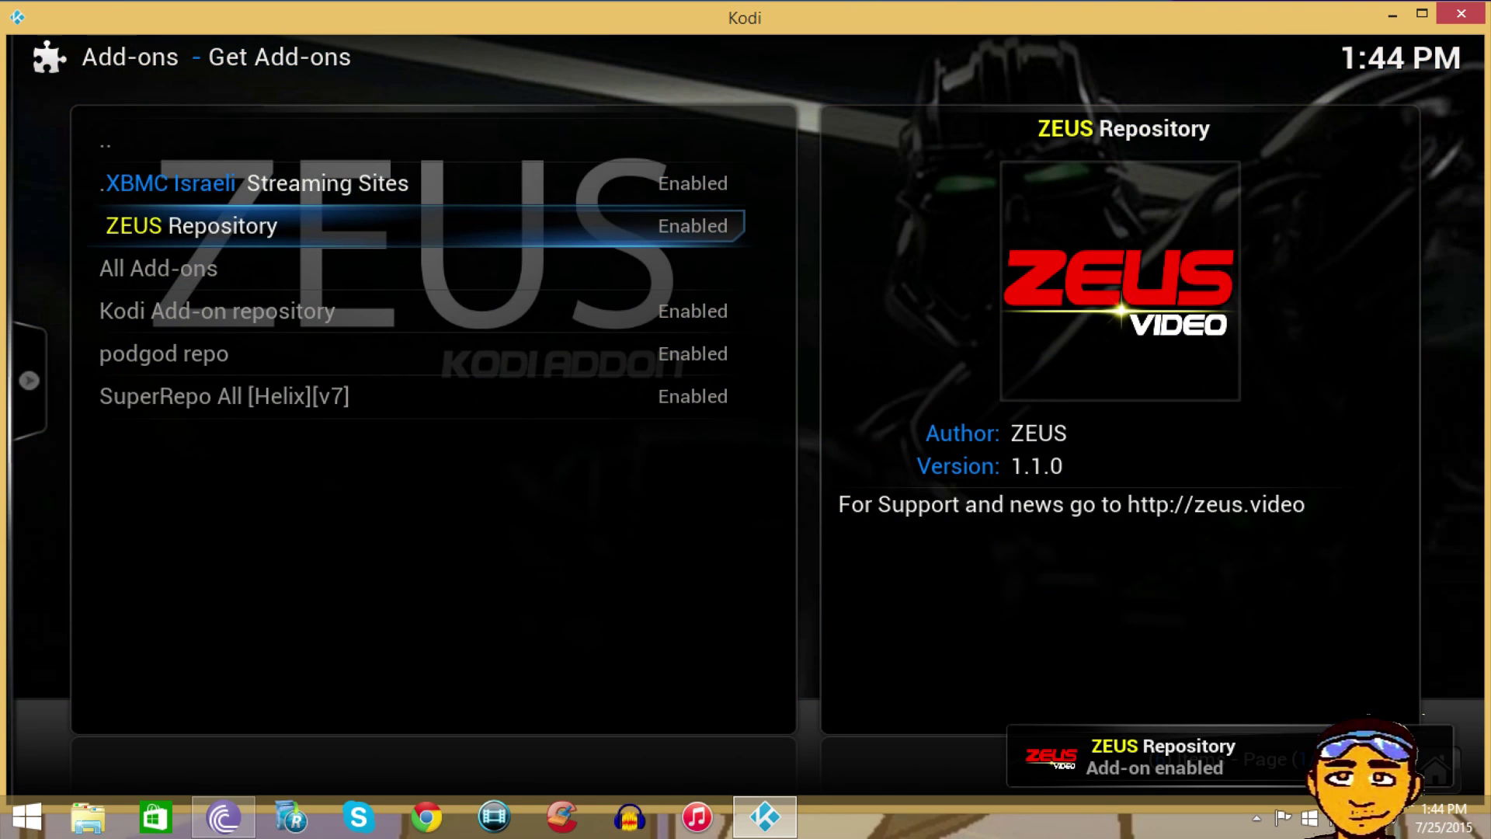
key("Up")
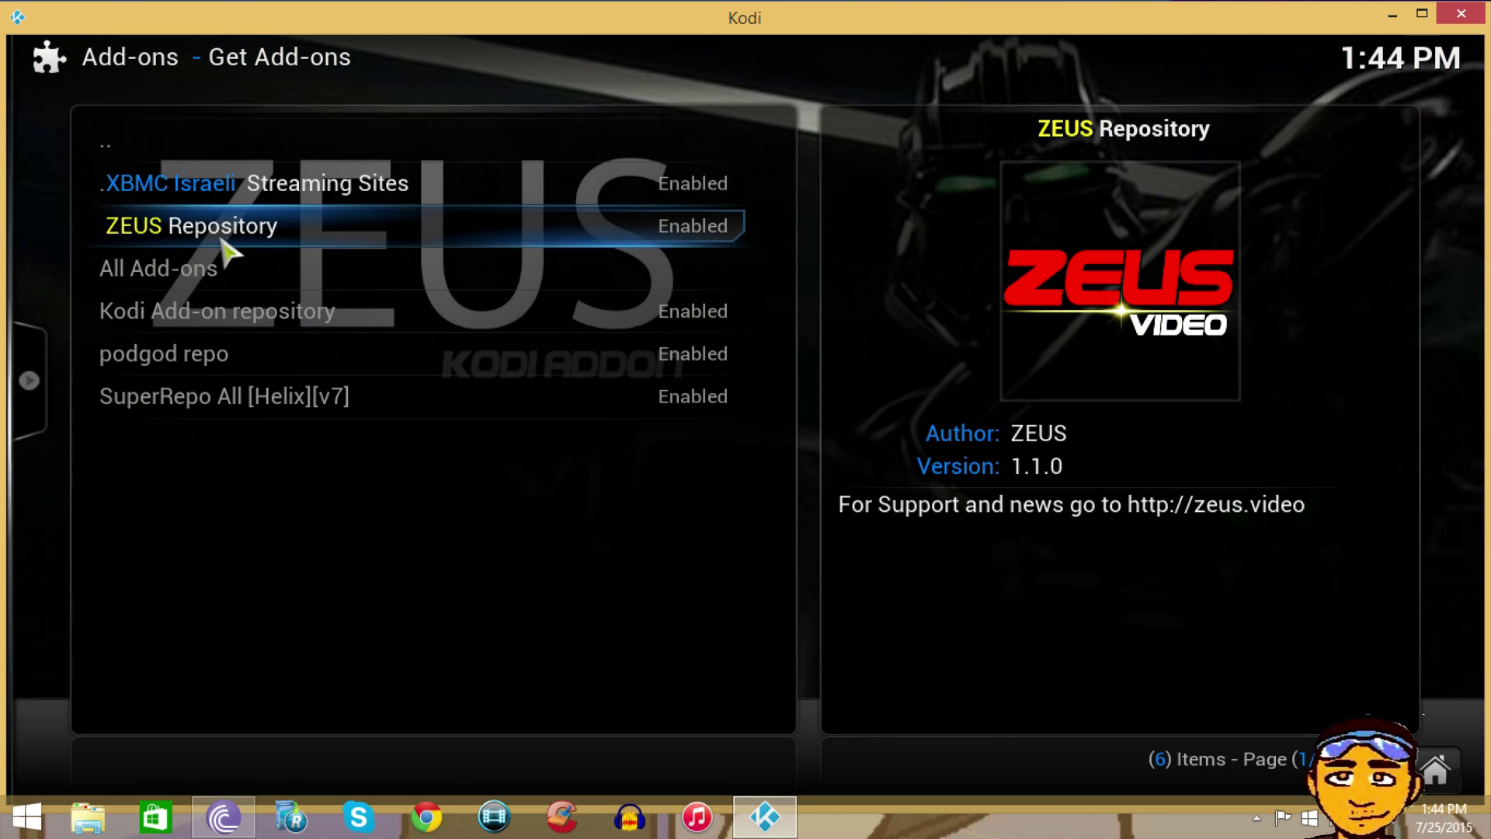
right_click(230, 250)
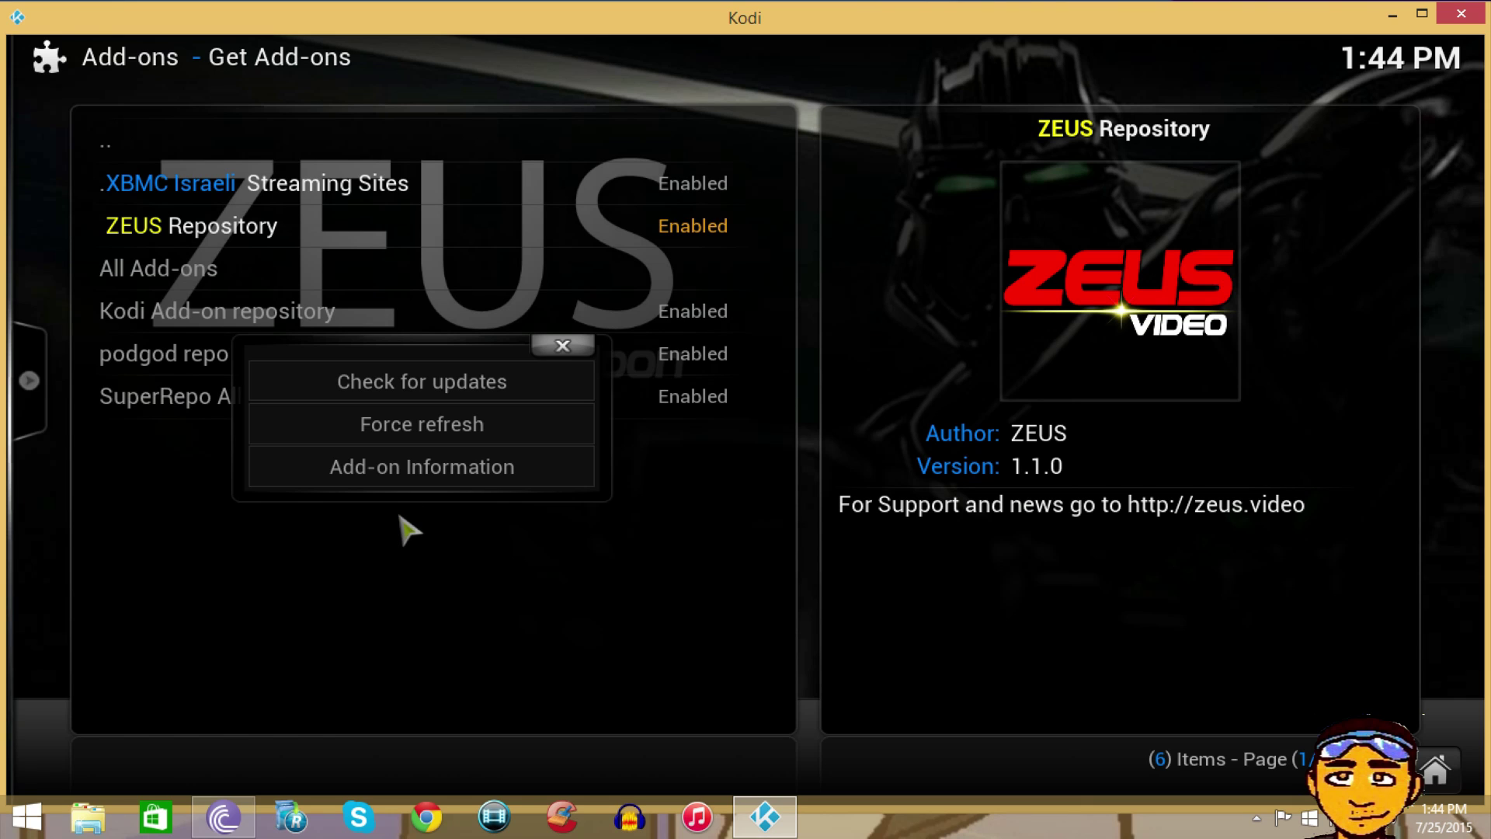
key("Escape")
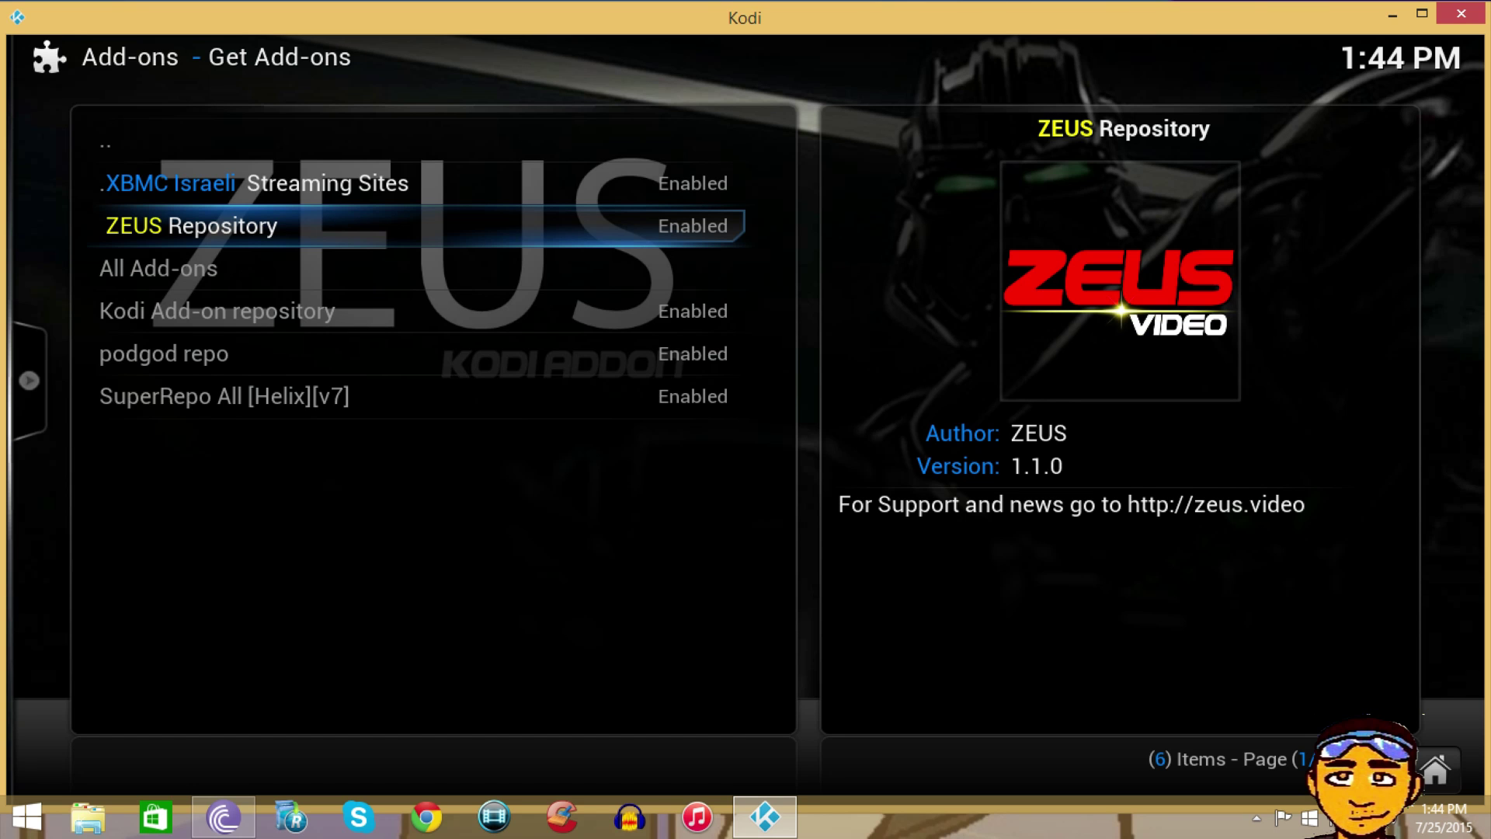
key("Return")
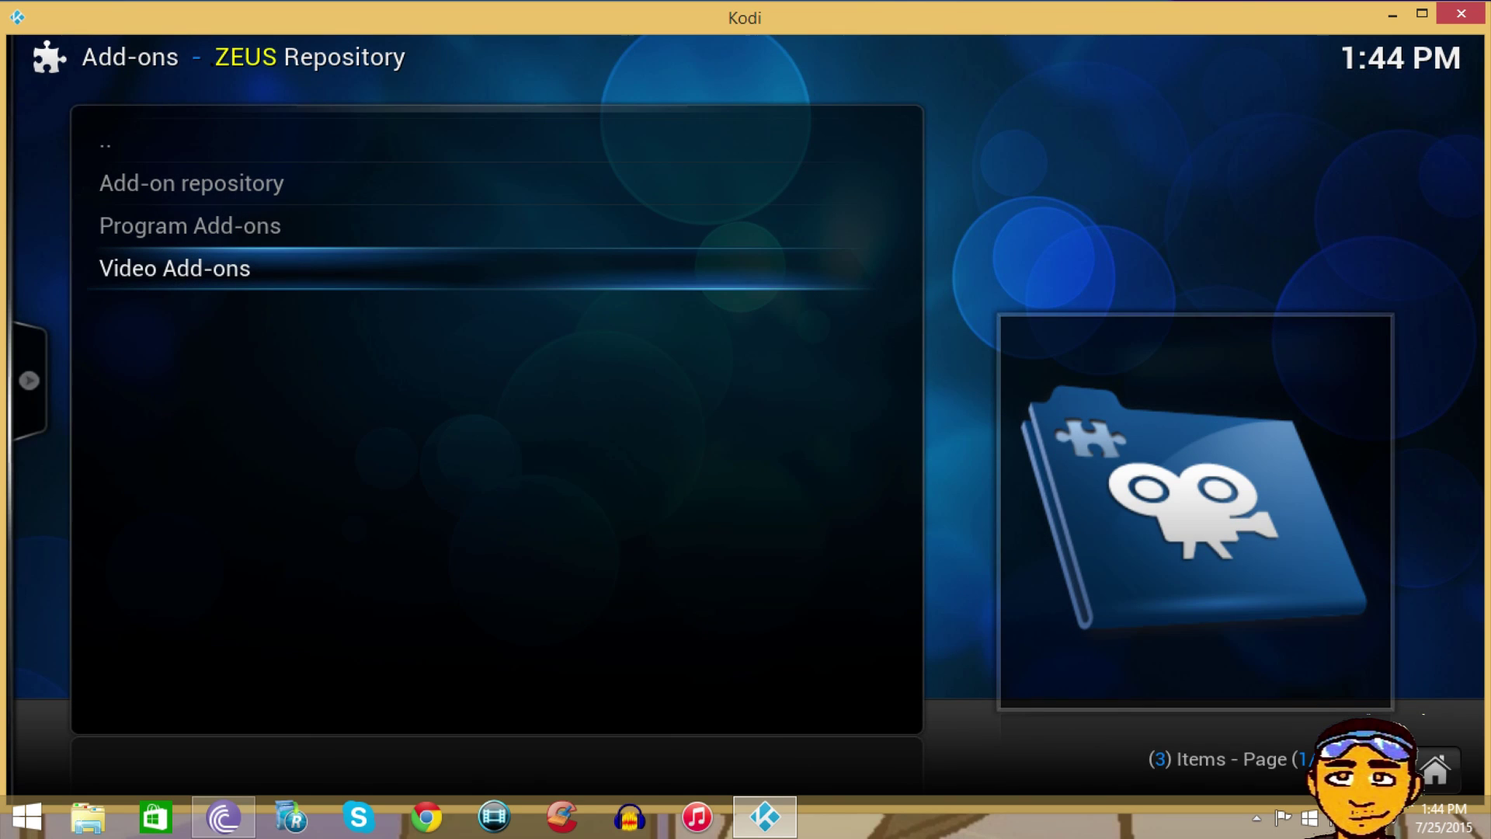
Install the ZEUS VIDEO add-on from the repository's video add-ons.
key("Return")
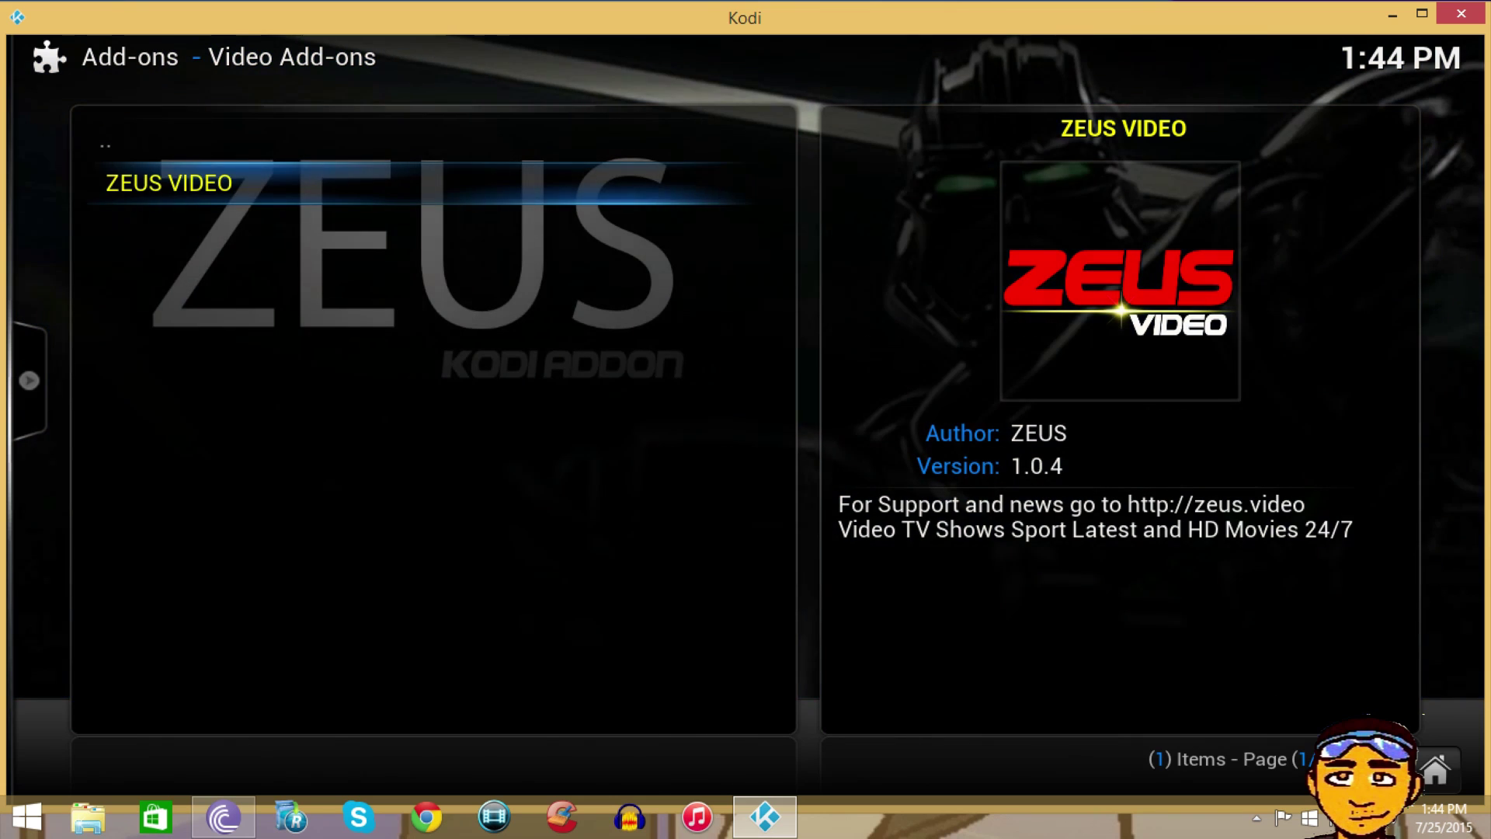
key("Return")
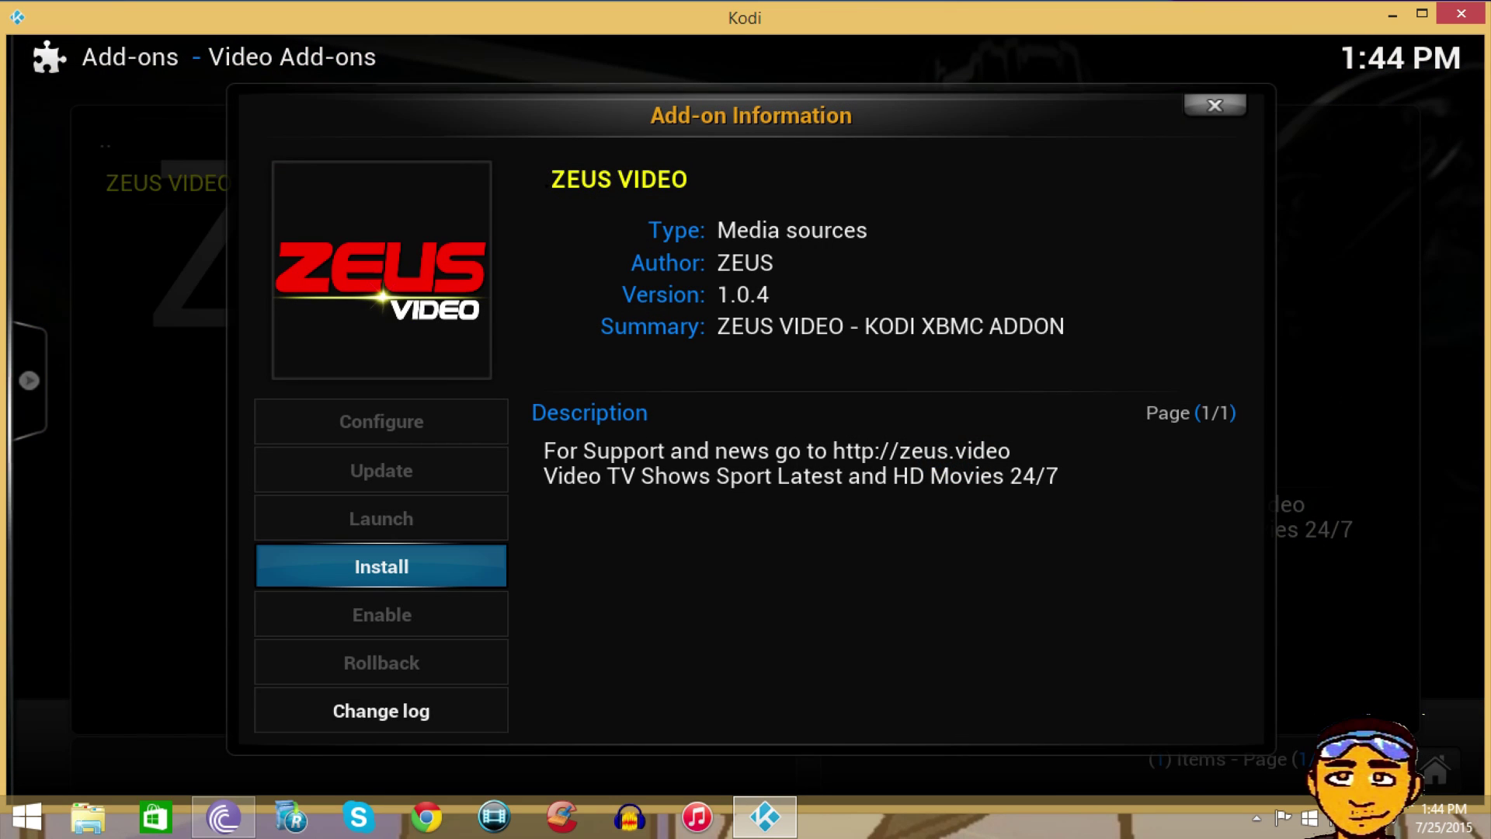
key("Return")
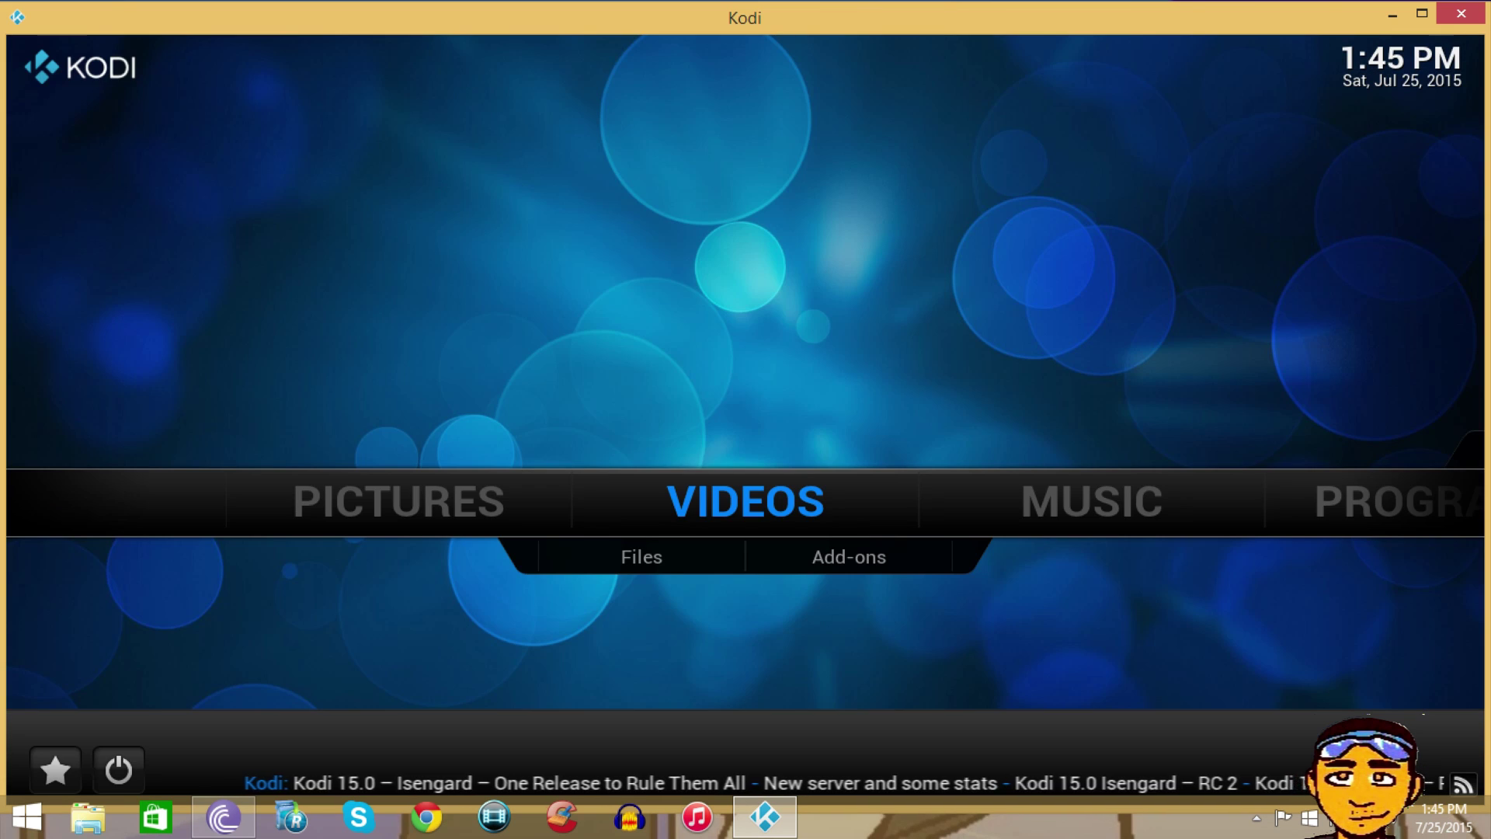
Launch ZEUS VIDEO from the video add-ons on the home screen and dismiss its update notice.
key("Down")
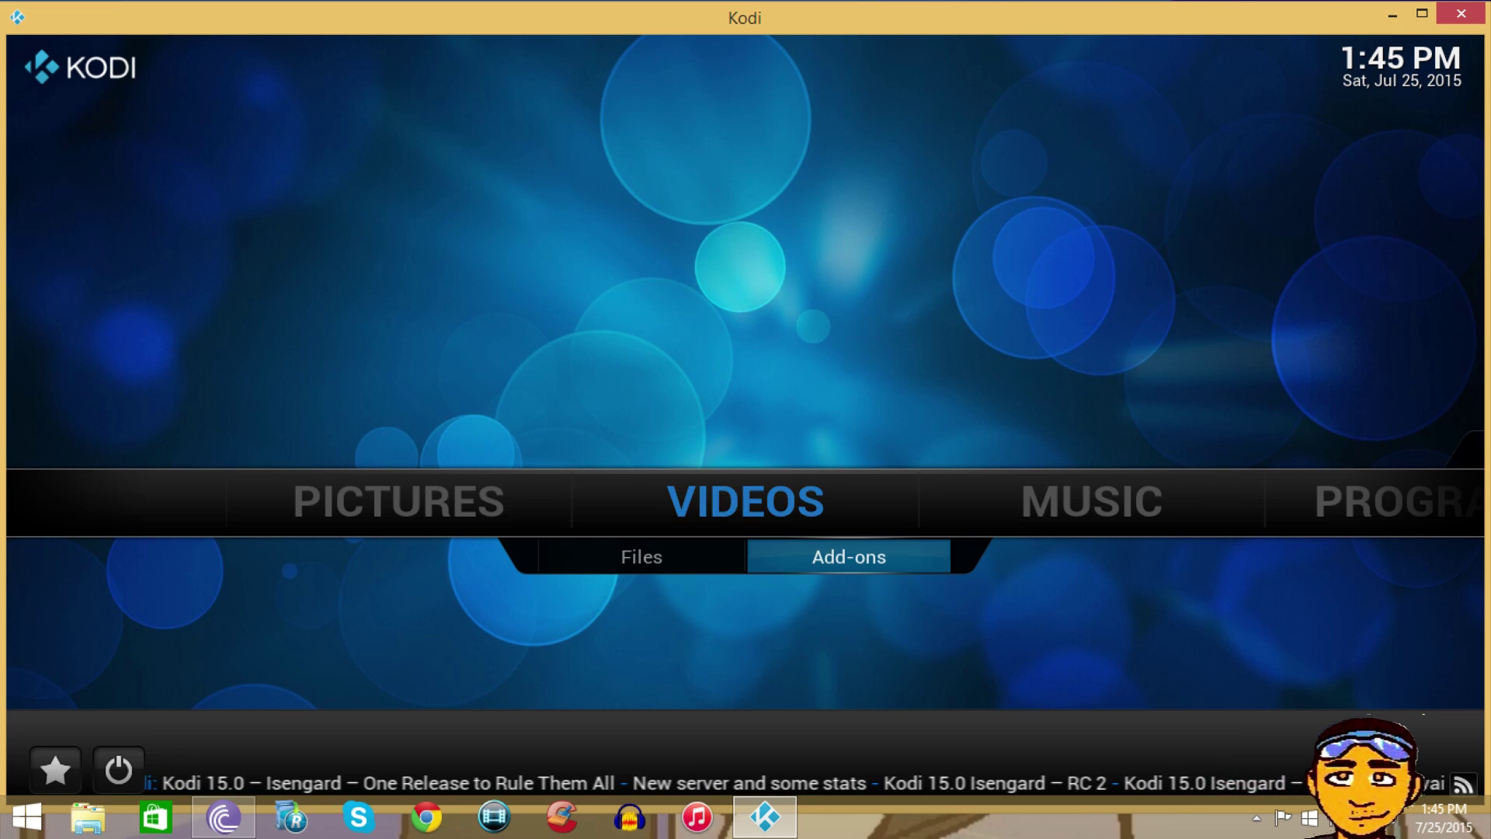
key("Return")
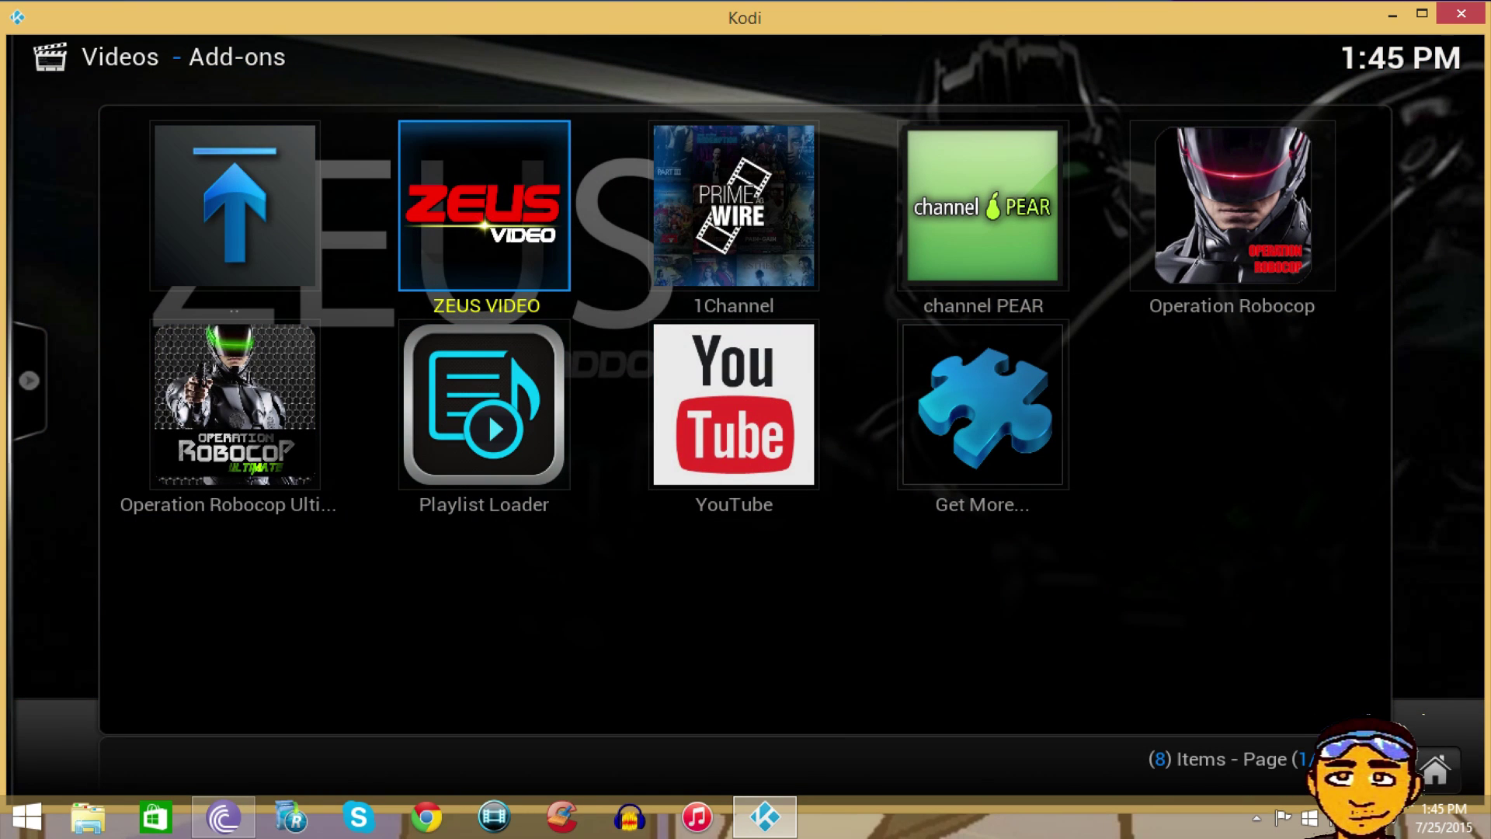
key("Return")
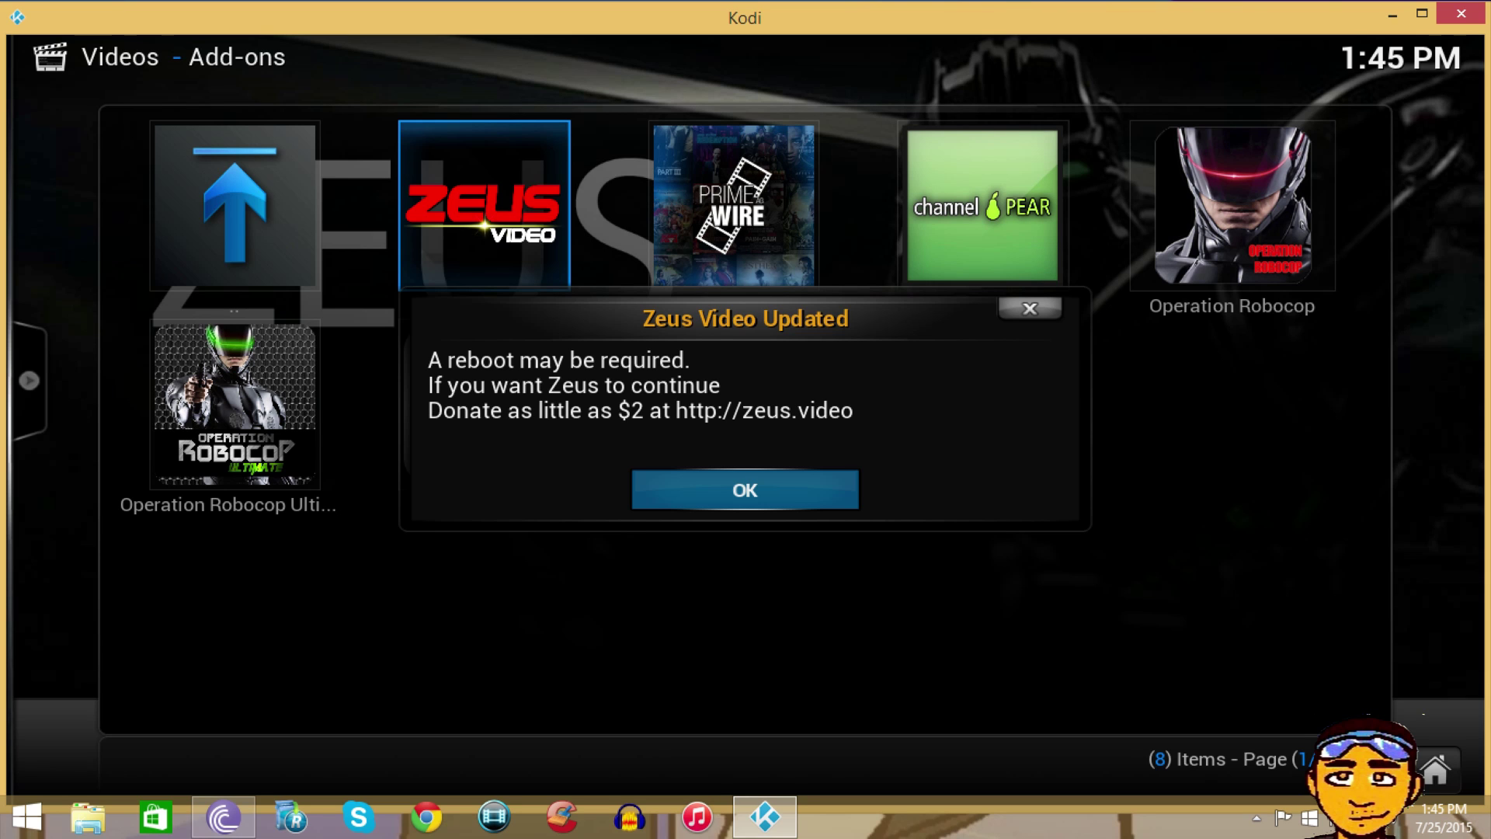
key("Return")
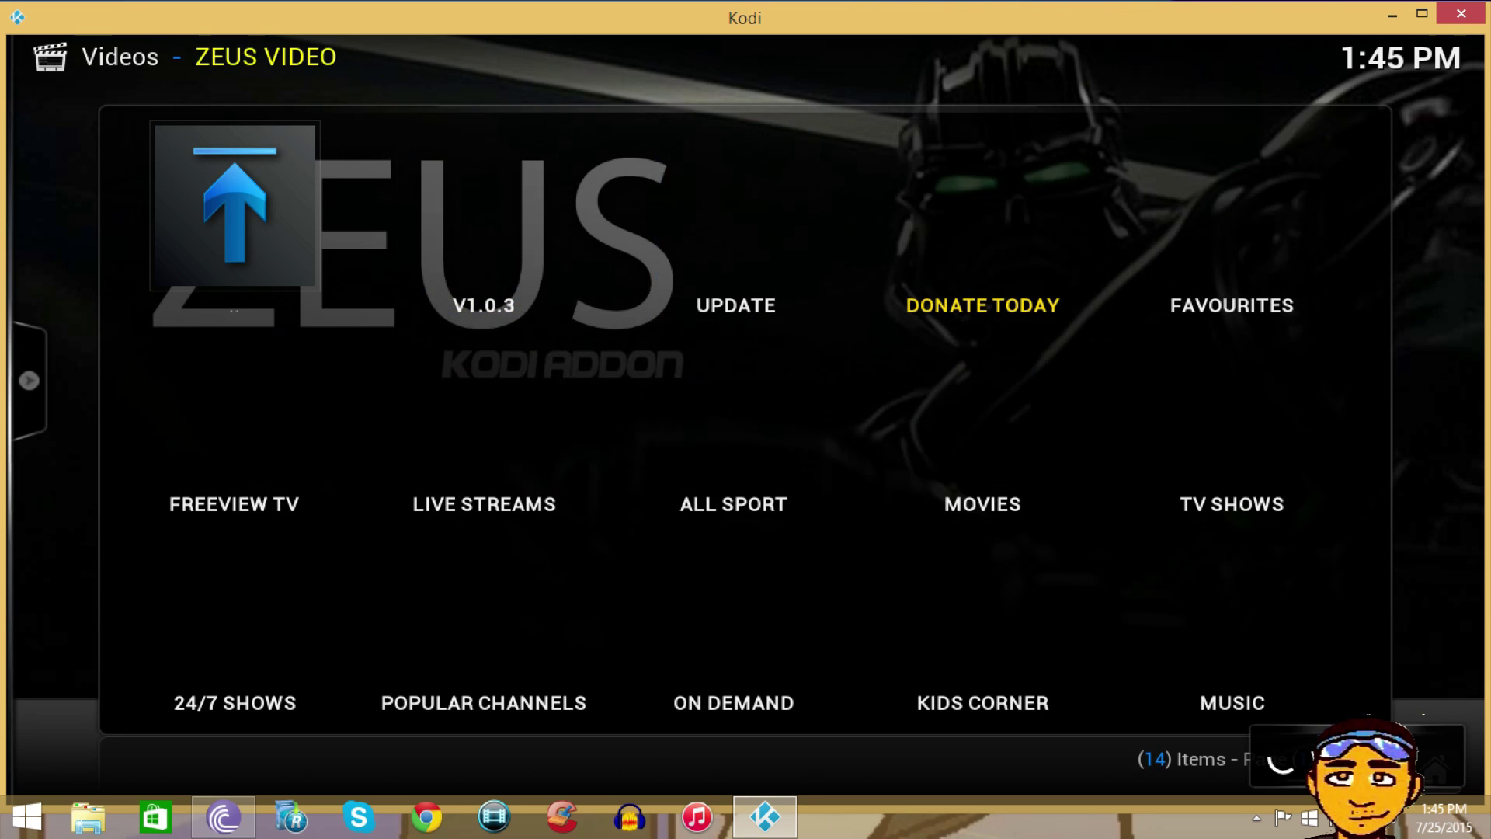
Open the LIVE STREAMS section from the ZEUS VIDEO main menu.
key("Down")
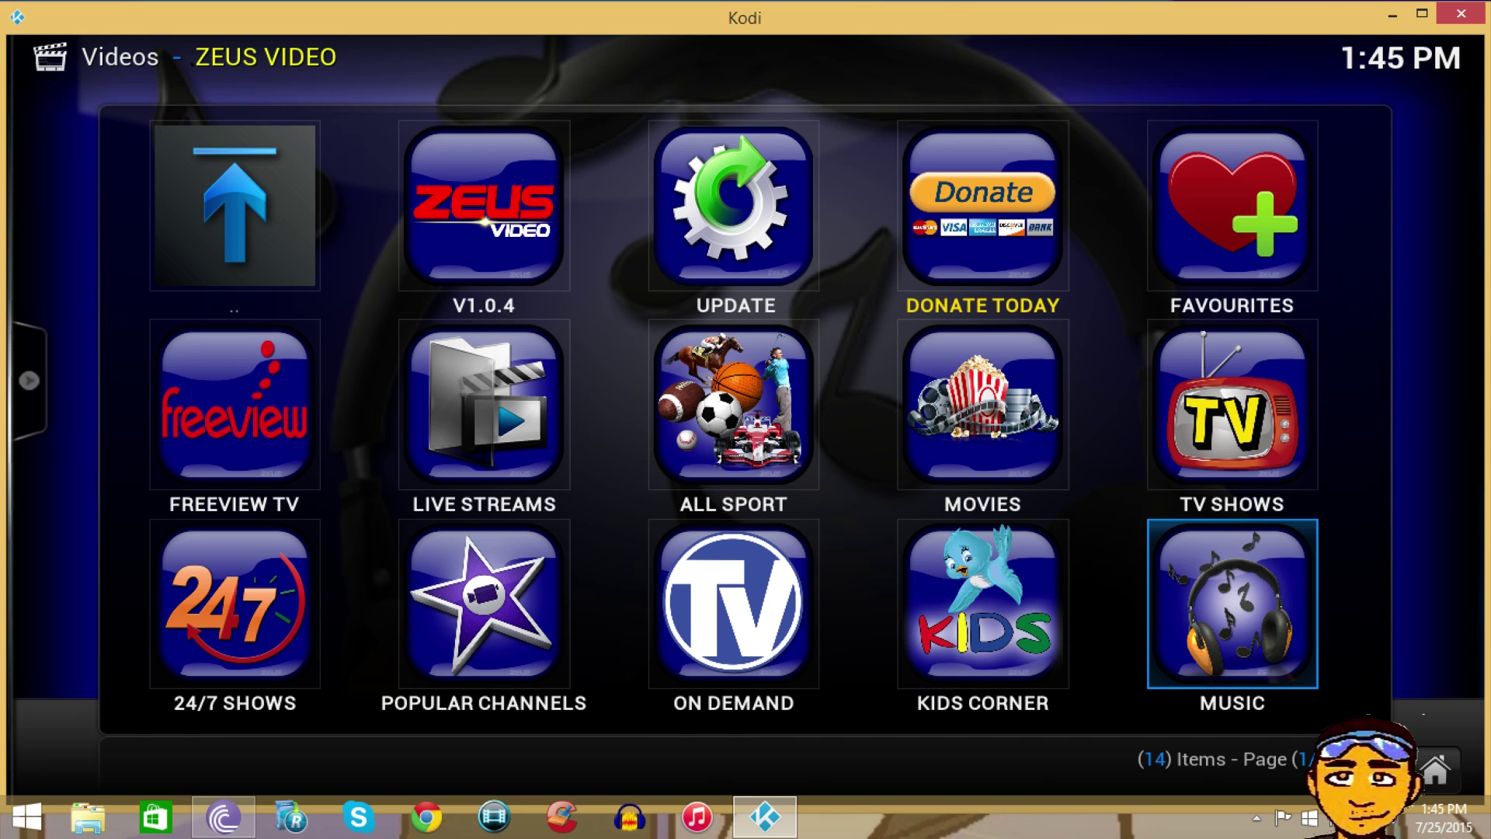
key("Up")
key("Left")
key("Left")
key("Left")
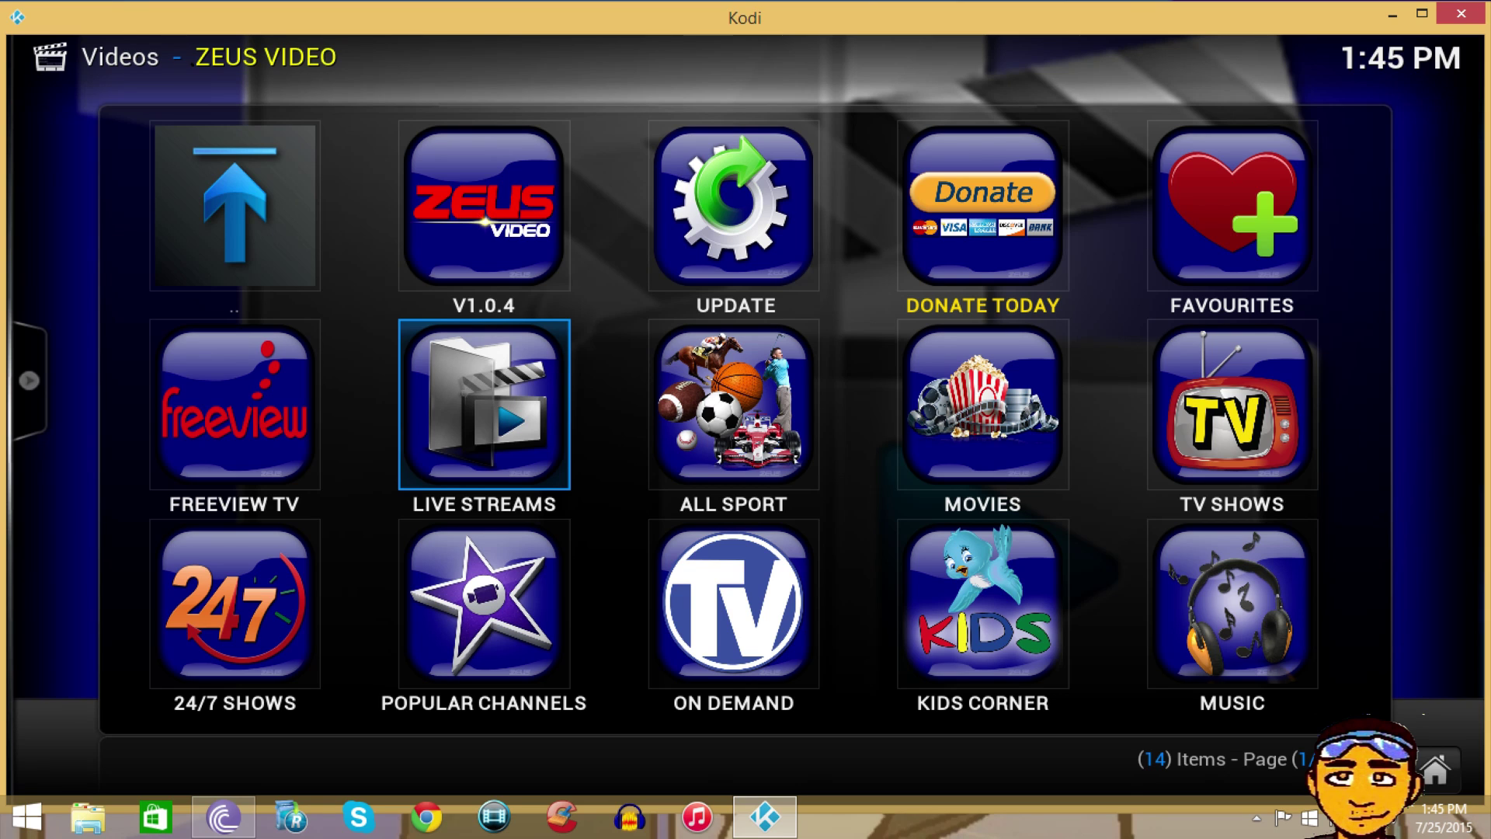
key("Return")
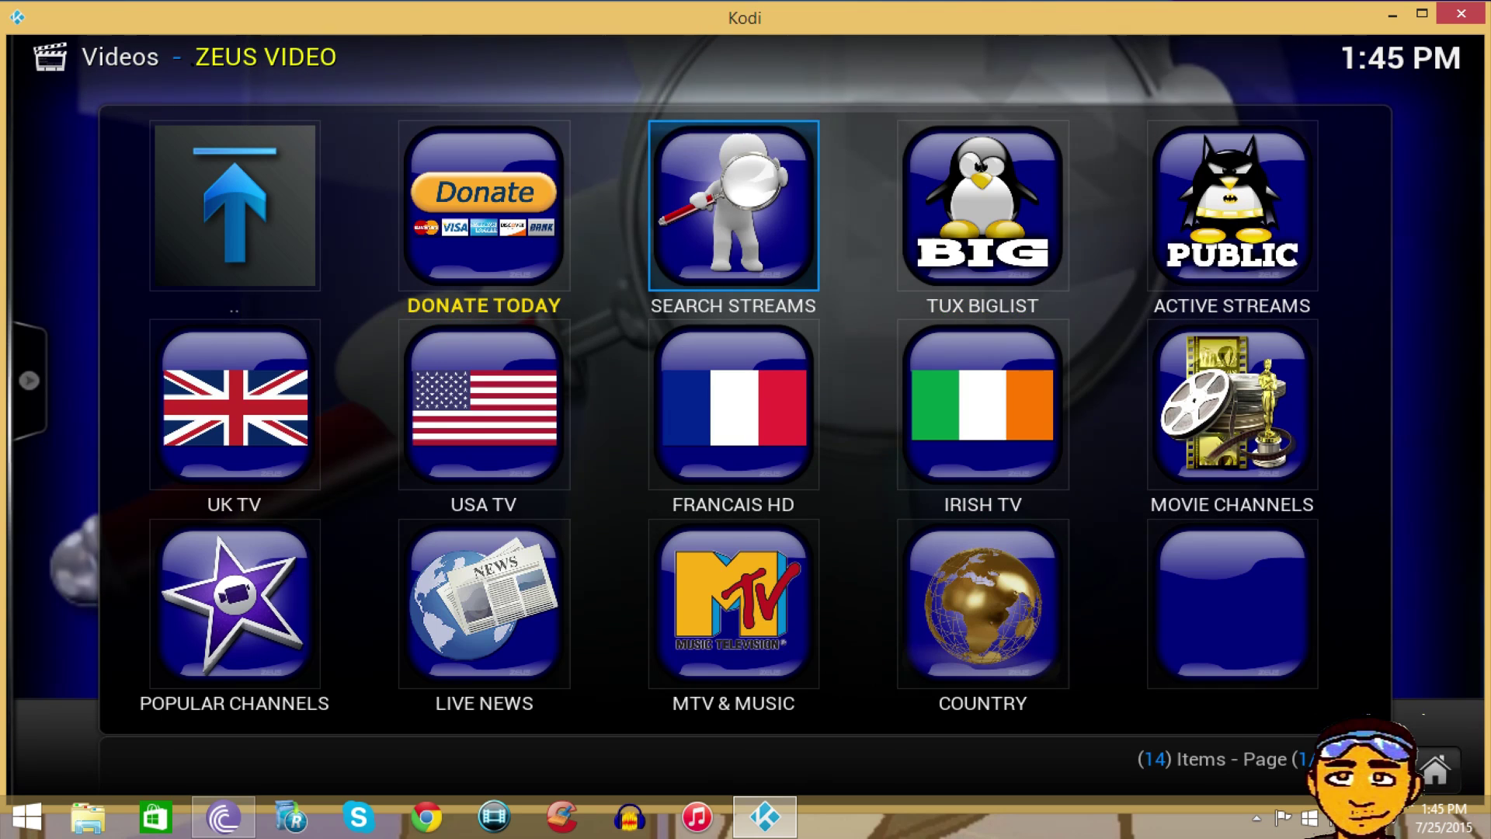
Search the add-on's live streams for "bahamas".
key("Left")
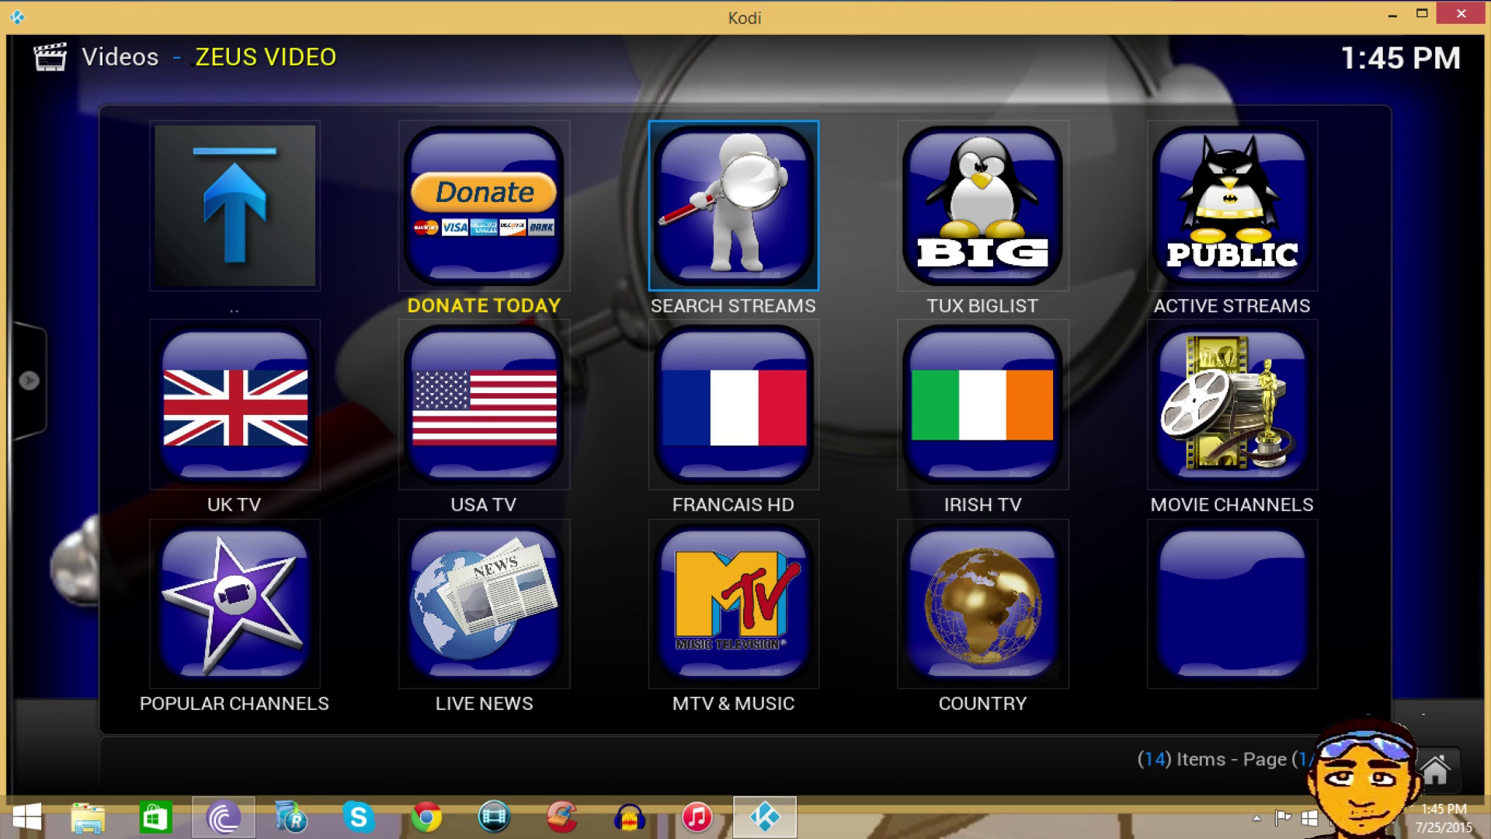
key("Return")
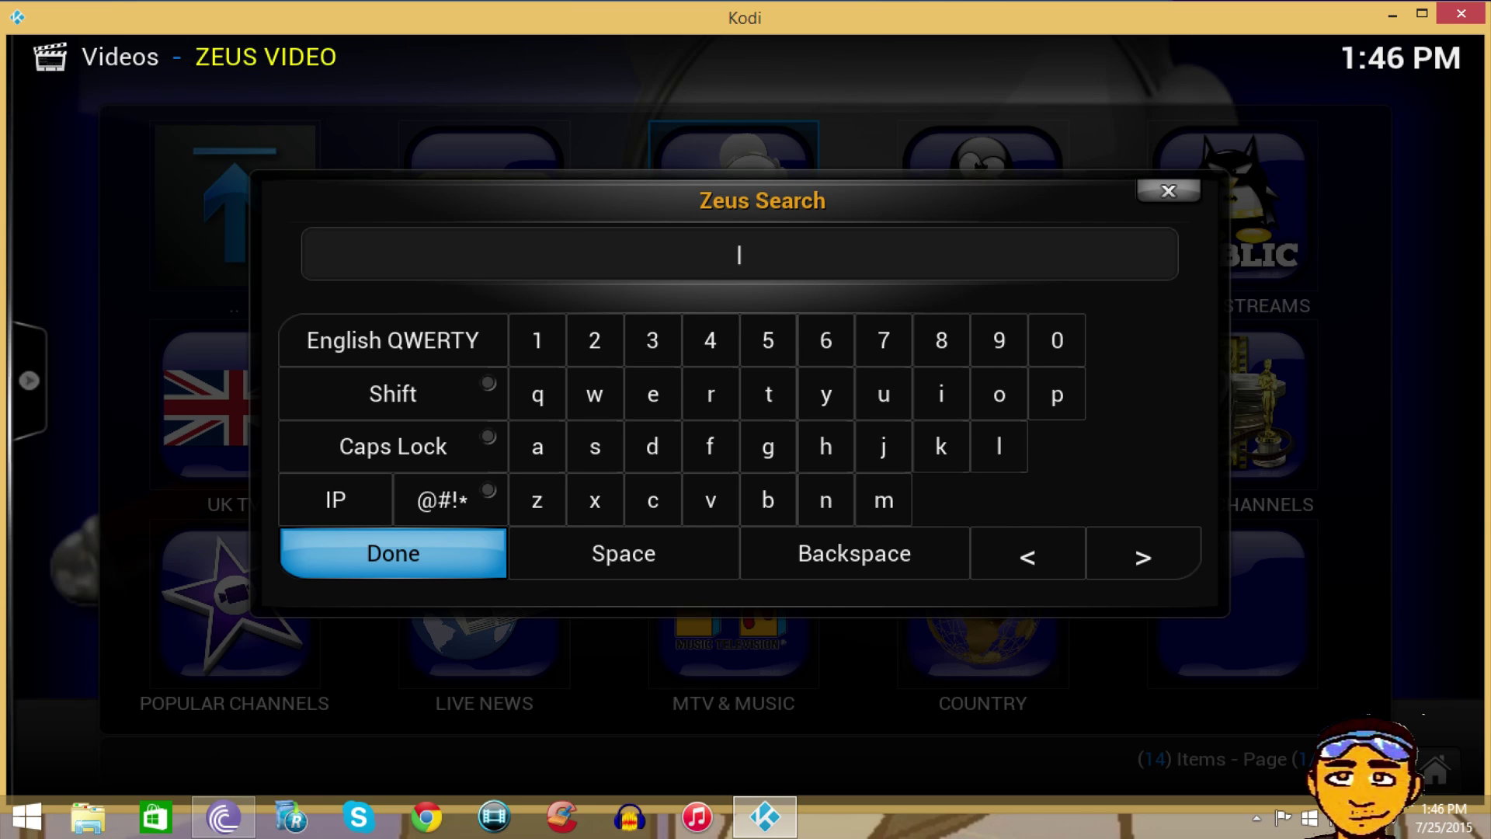
type("ahamas")
key("Return")
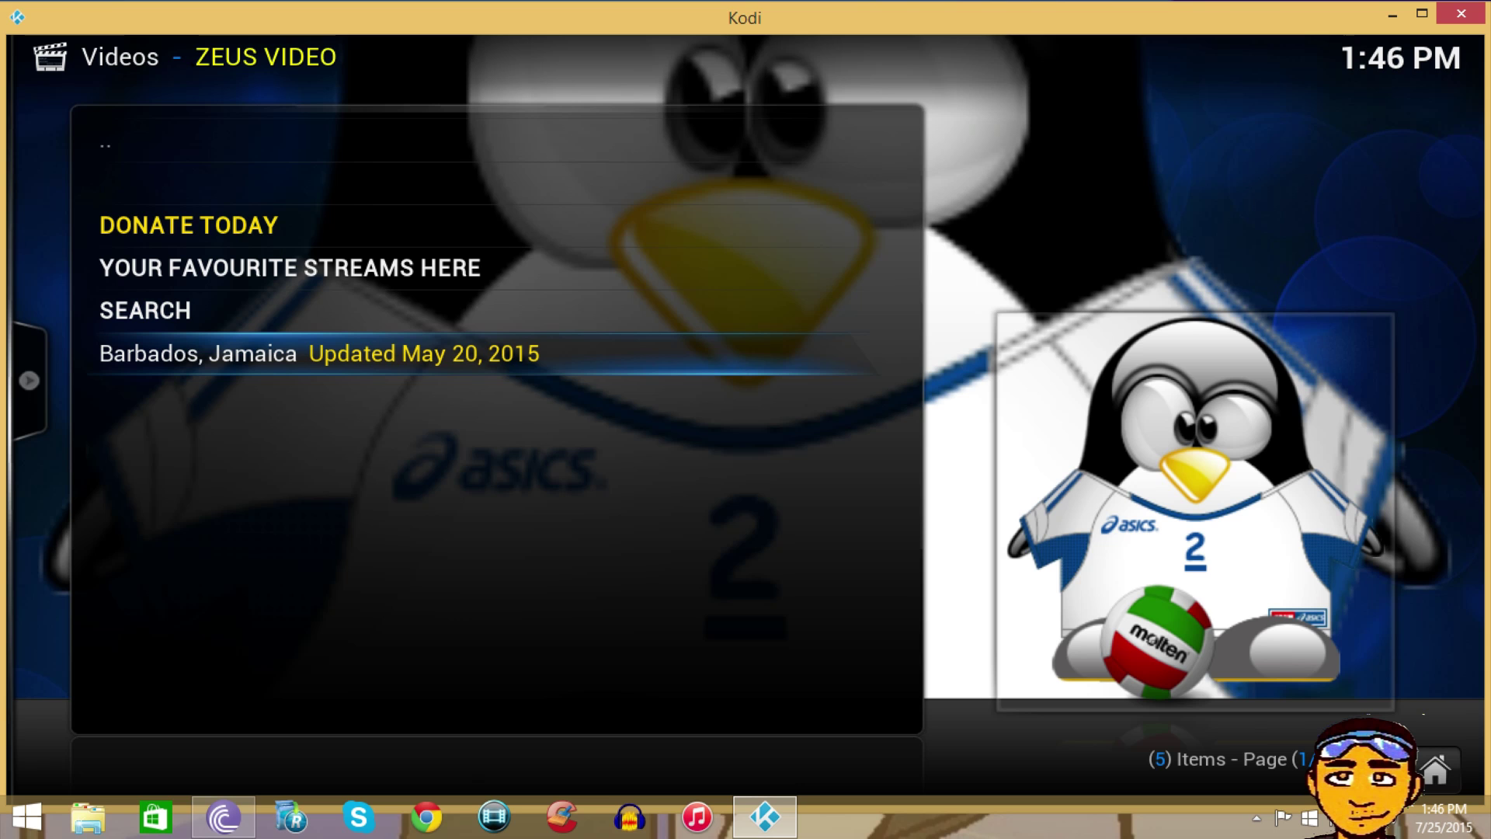
Open the Barbados, Jamaica channel list and add ZNS TV Bahamas to the add-on's own favourites.
key("Return")
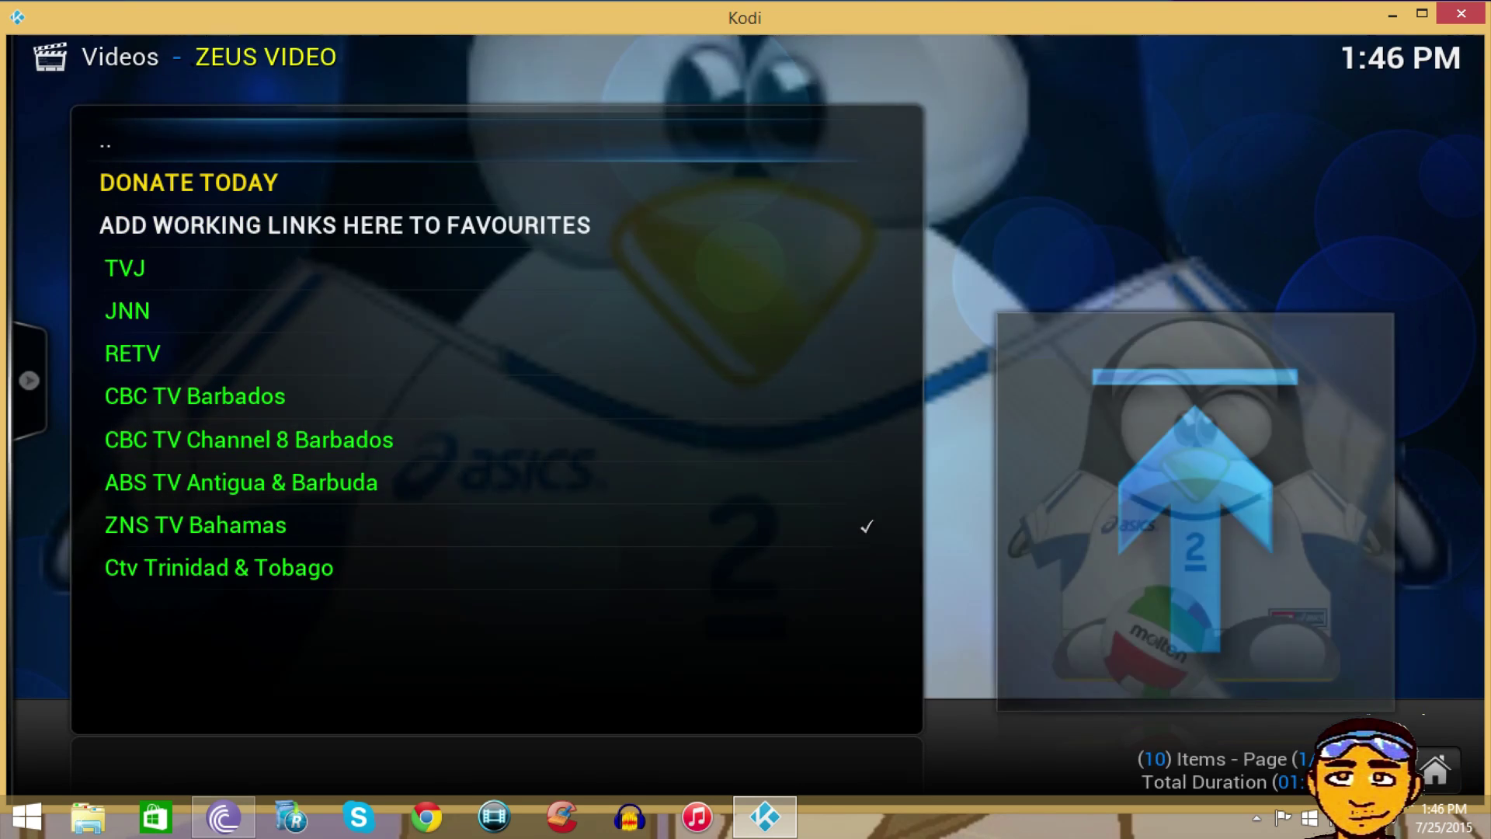
key("Down")
key("Down")
key("Down")
key("Down")
key("Down")
key("Down")
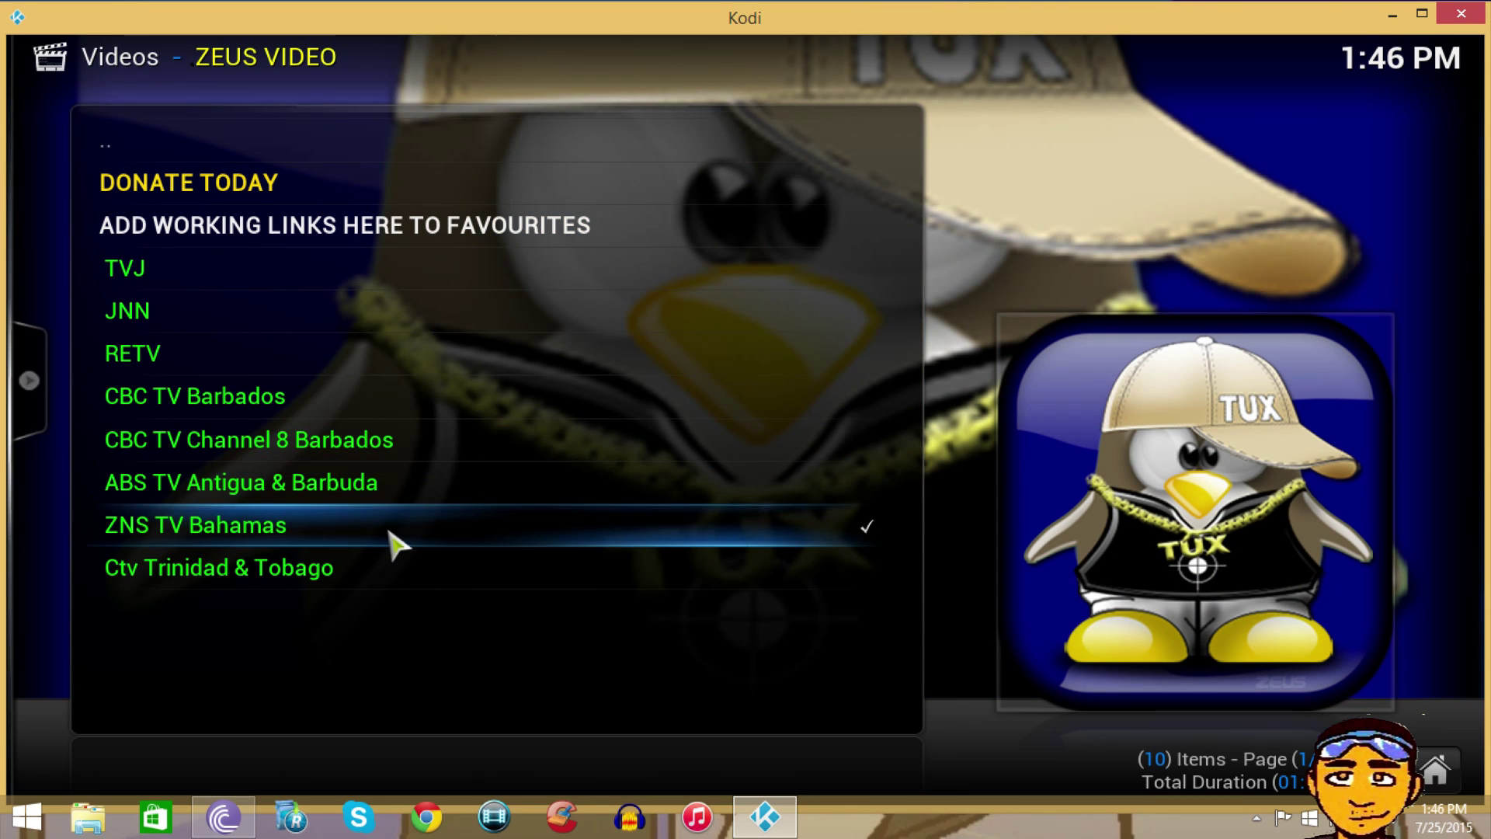
right_click(396, 544)
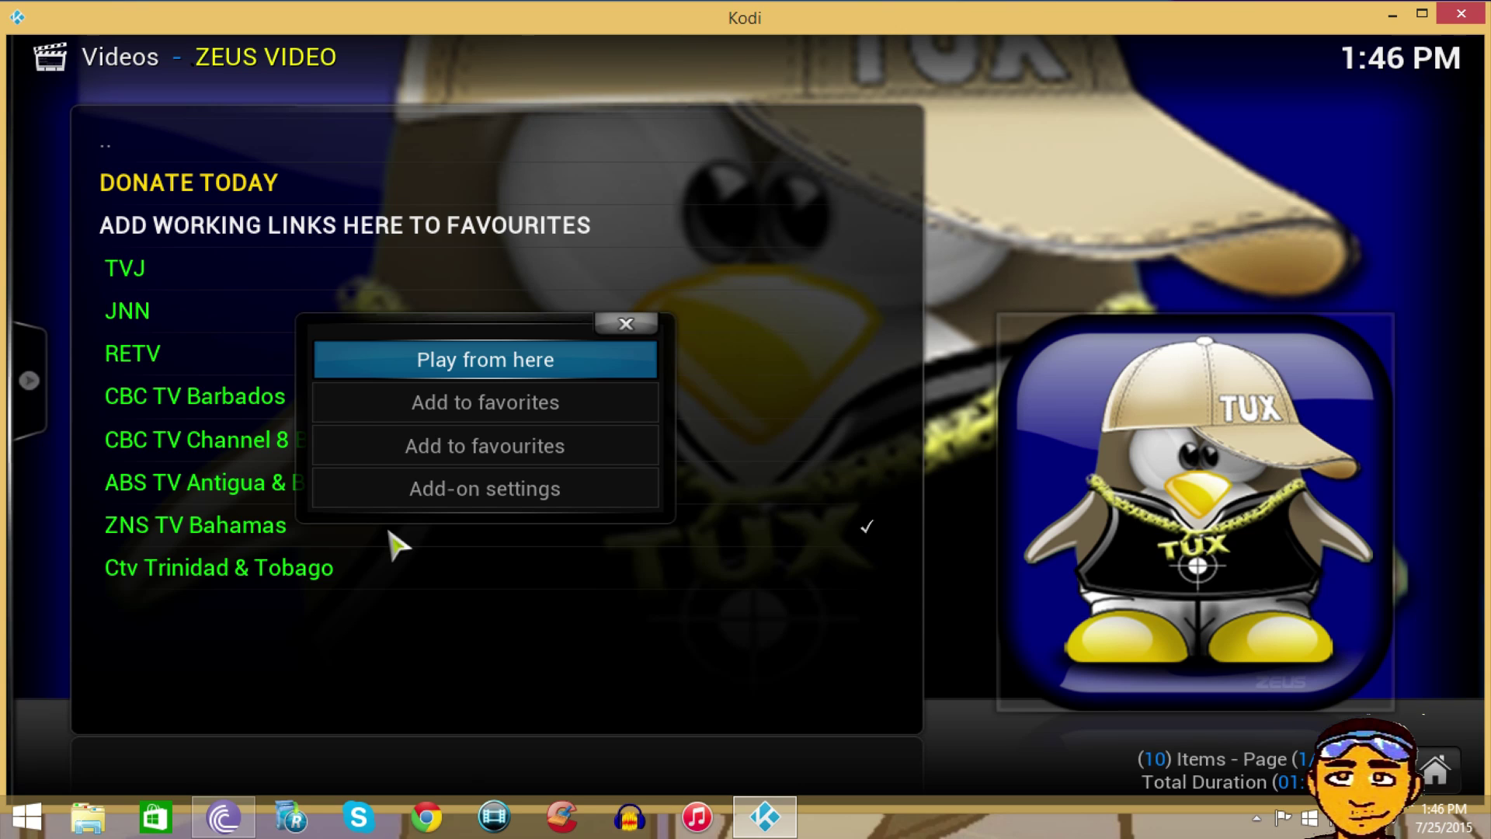
left_click(472, 416)
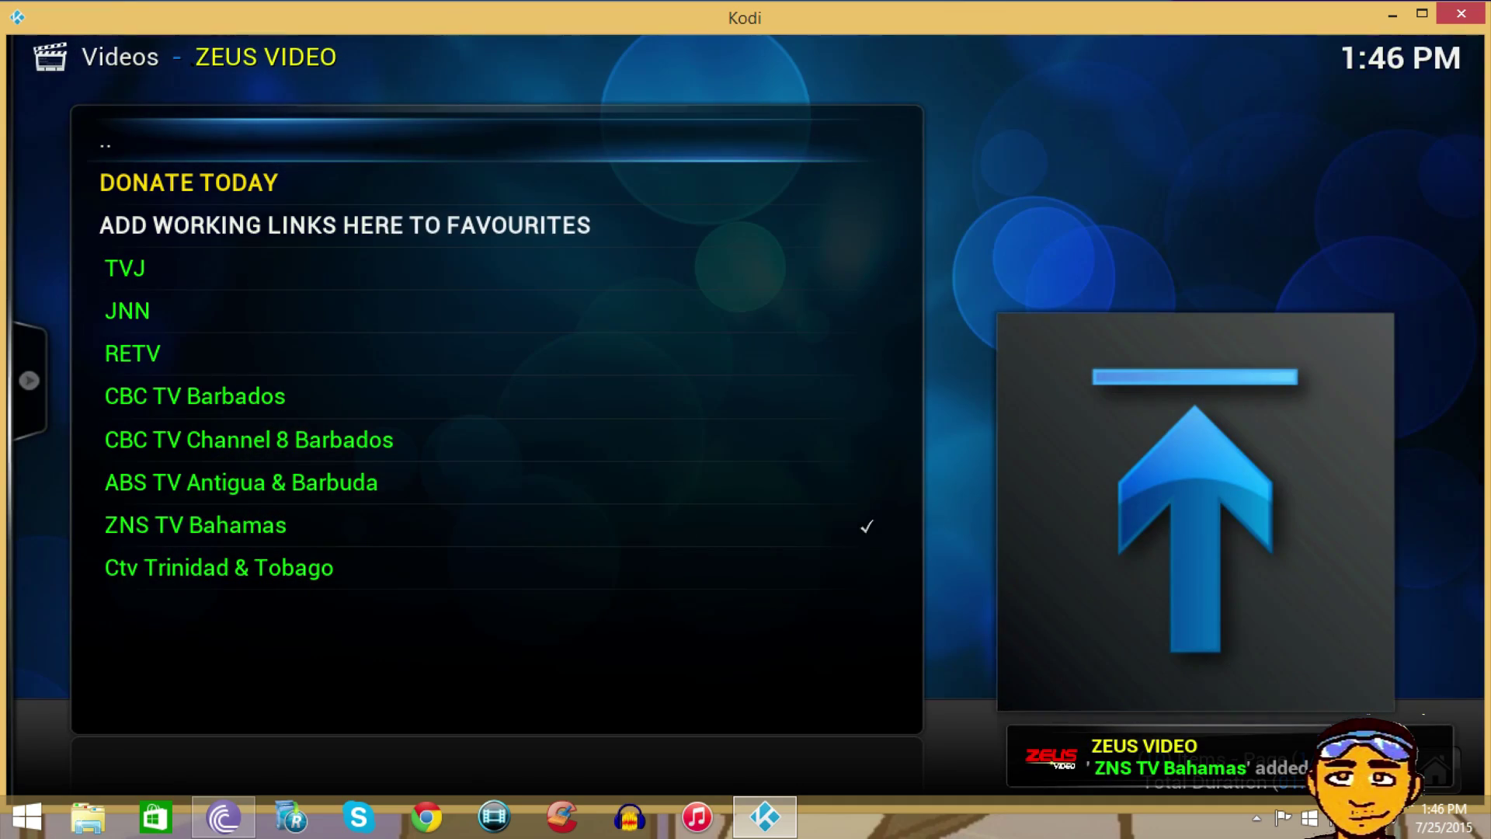
Go back to the ZEUS VIDEO main menu and open its FAVOURITES list.
key("BackSpace")
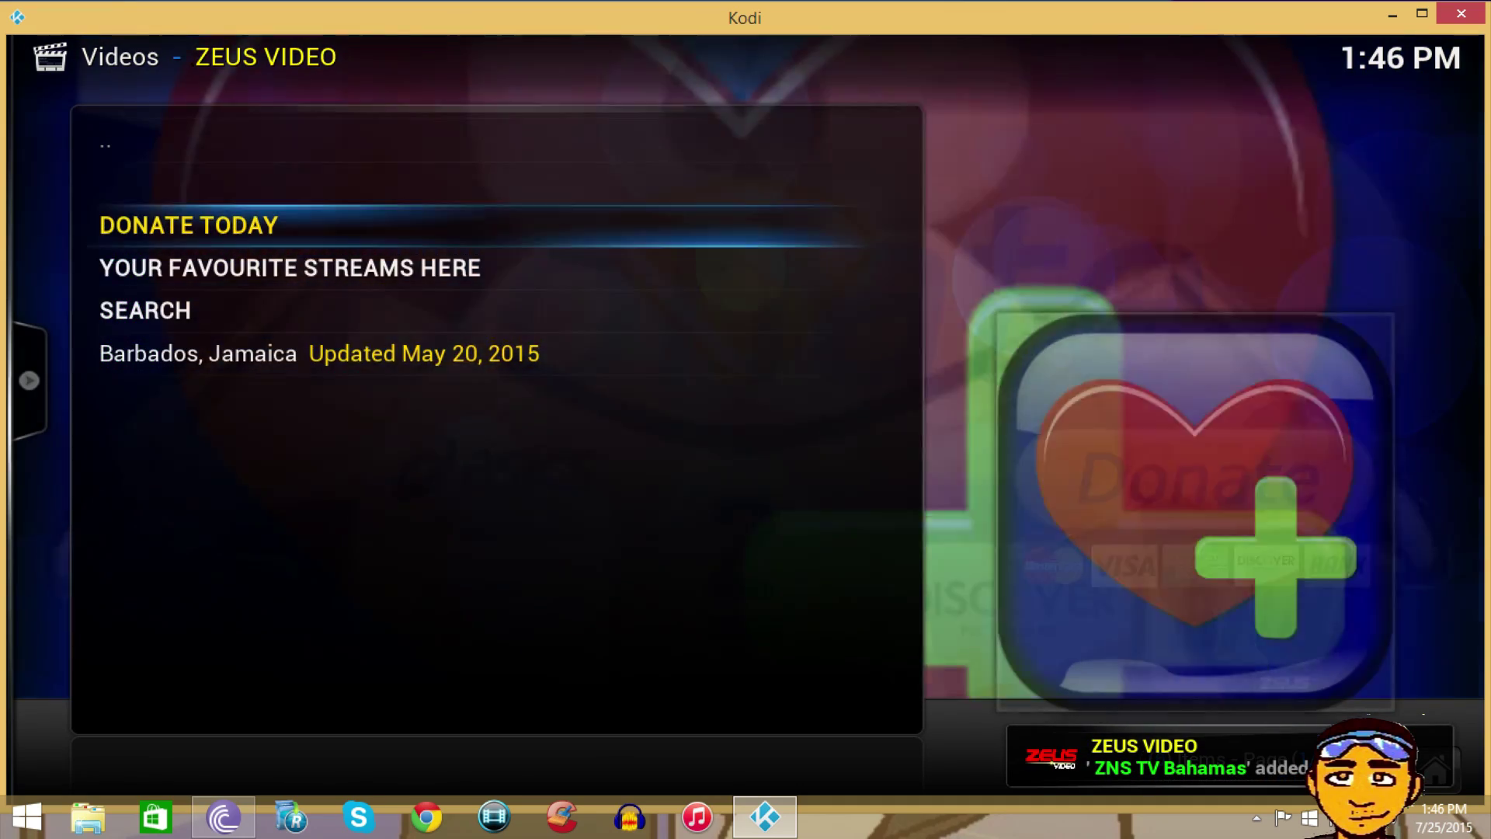
key("BackSpace")
key("Left")
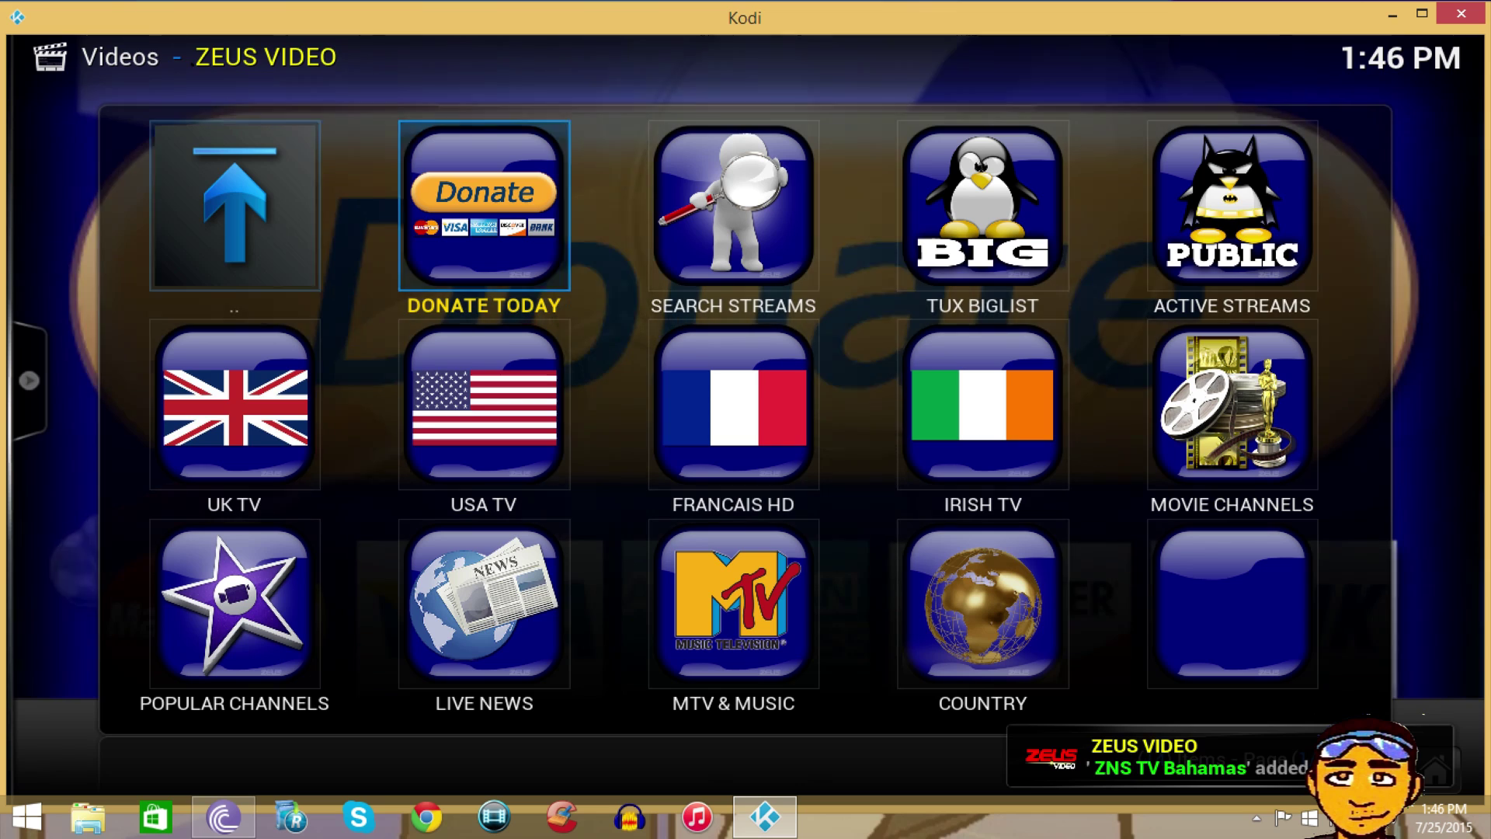
key("Left")
key("Return")
key("Right")
key("Right")
key("Right")
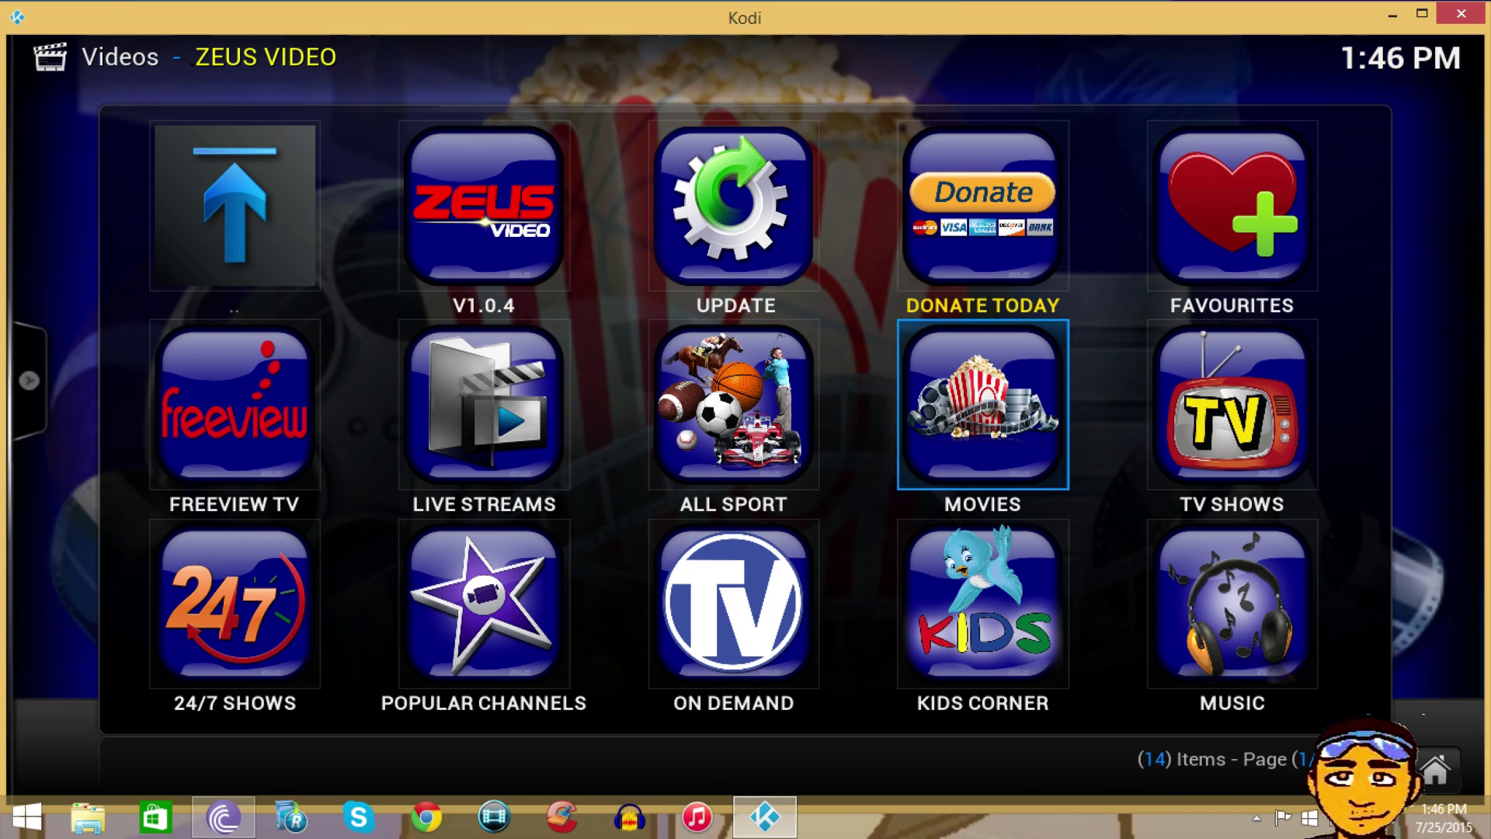
key("Up")
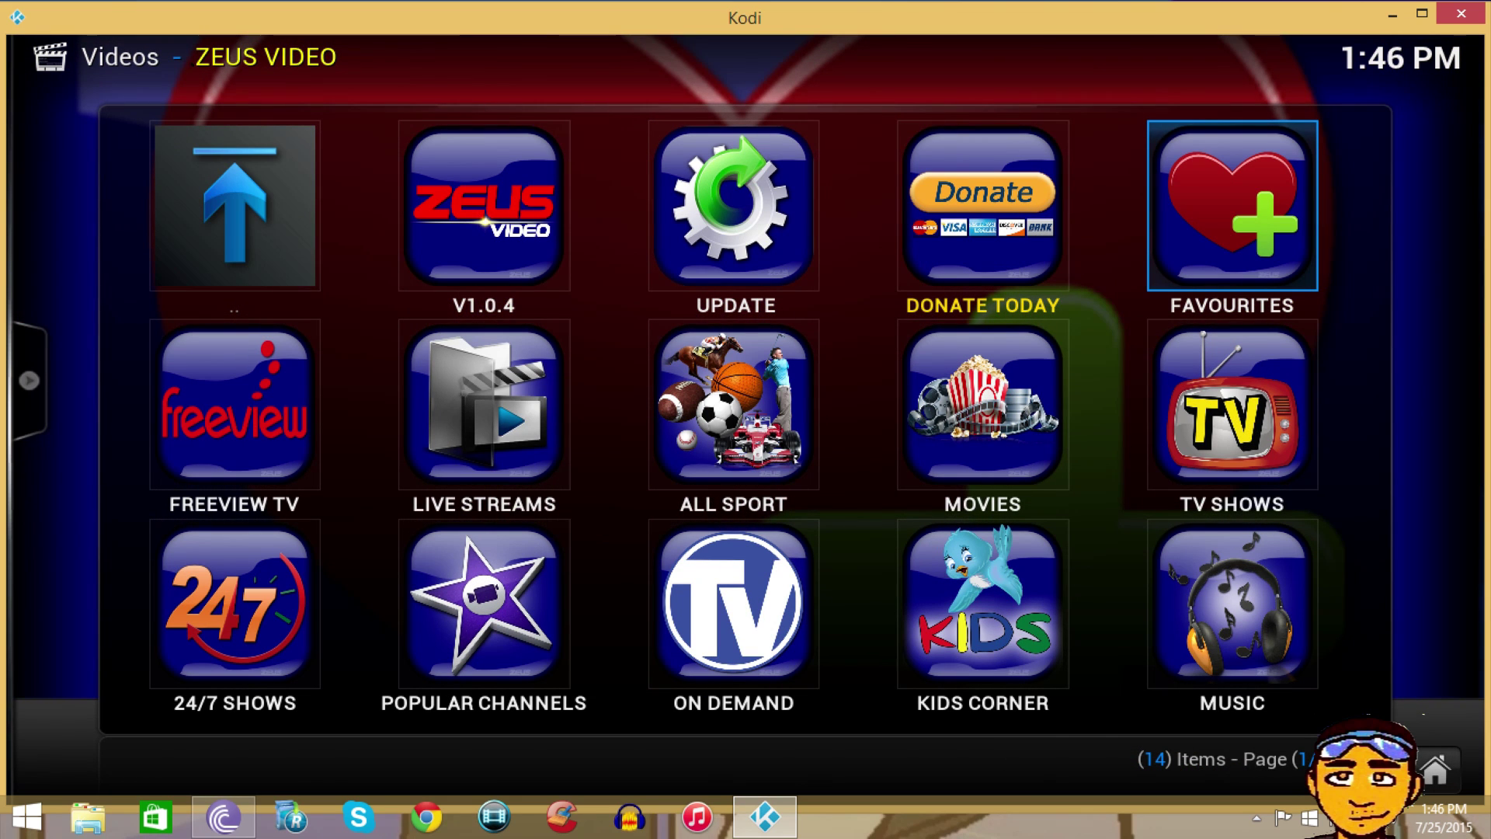
key("Return")
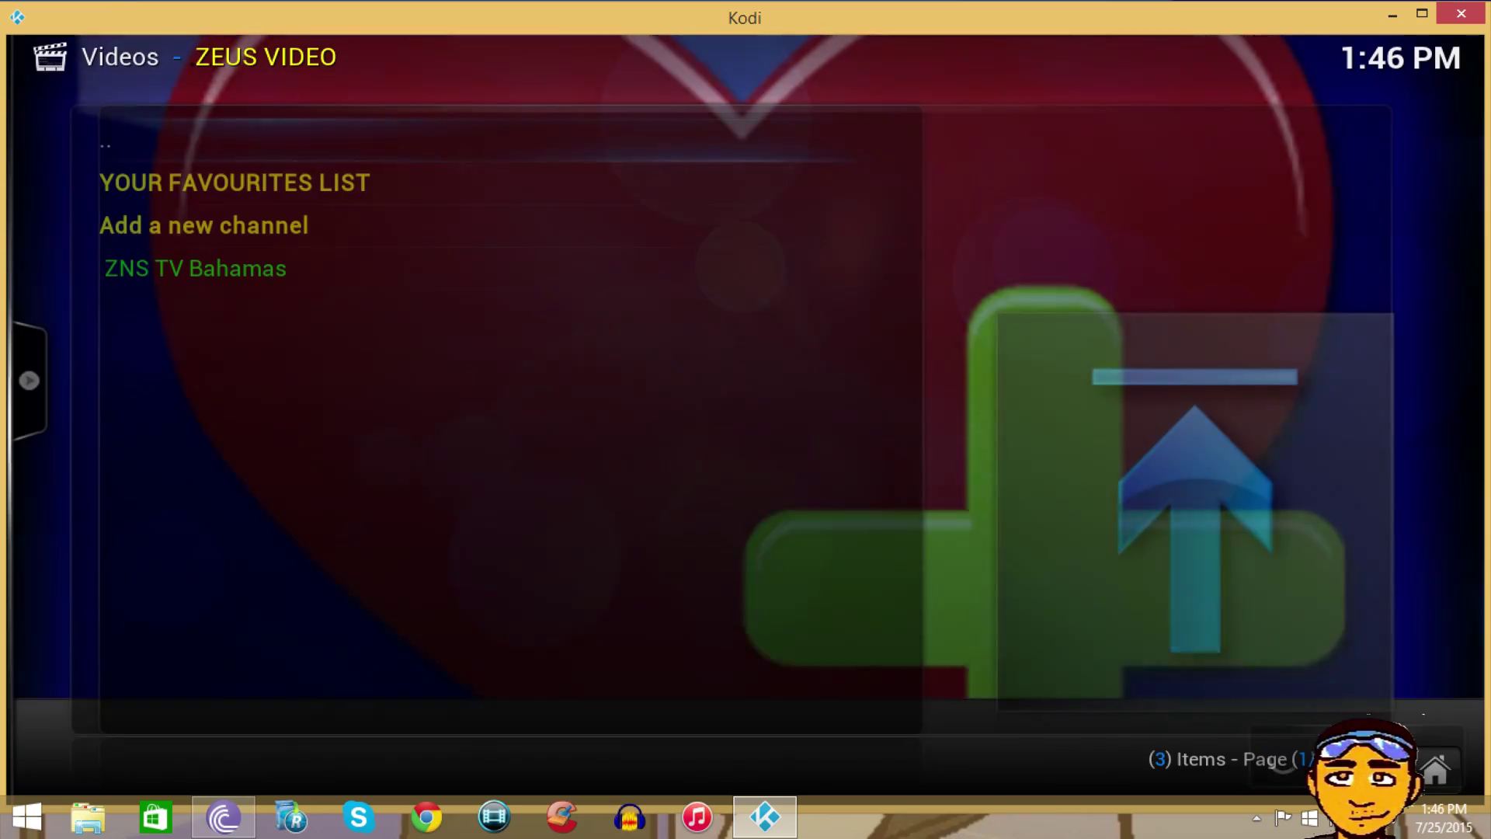
Check the ZNS TV Bahamas entry in the favourites list and return to the add-on's main menu.
key("Down")
key("Return")
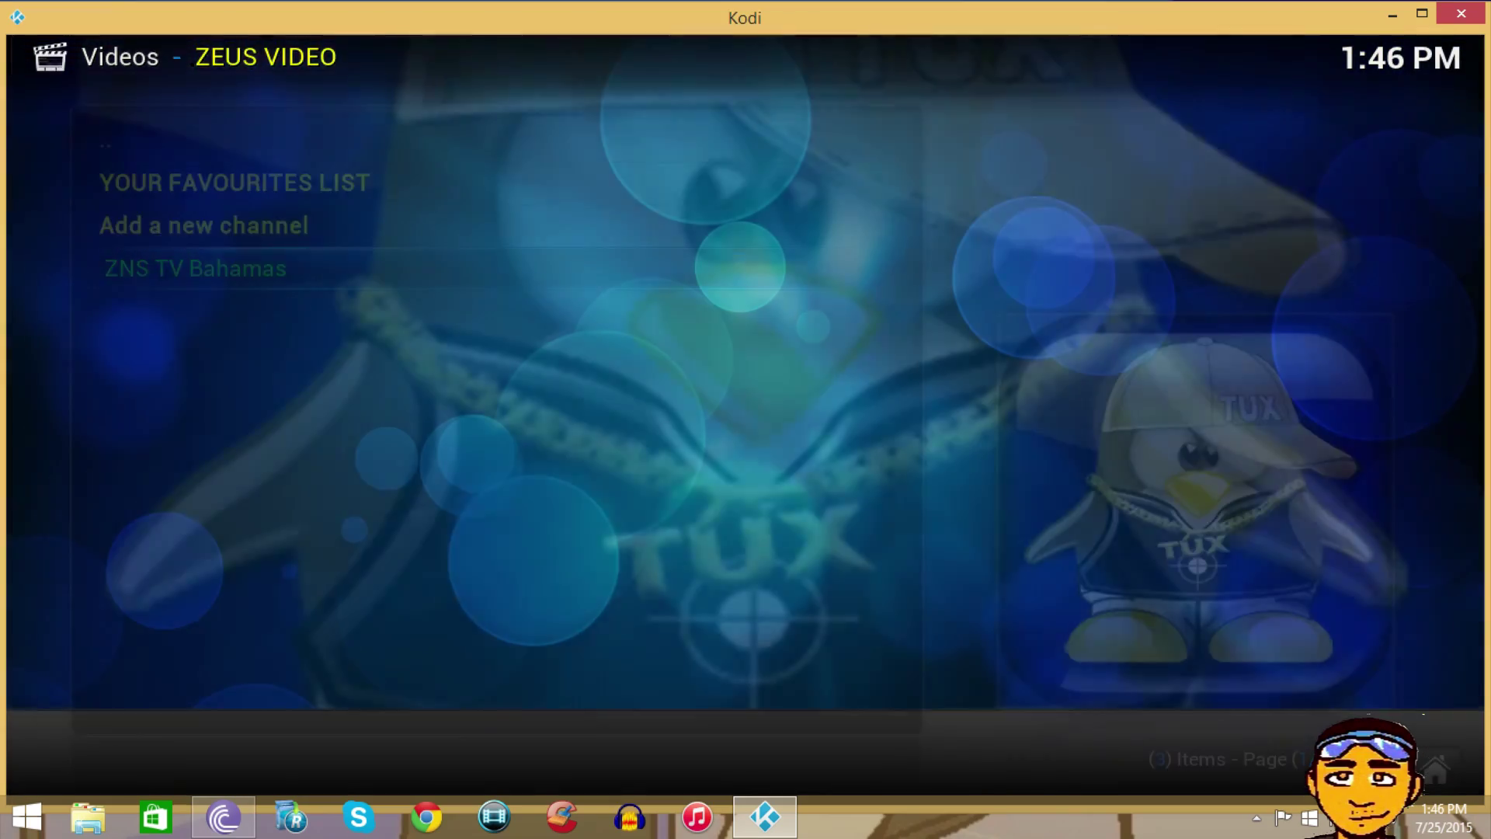
key("Down")
key("Right")
key("Return")
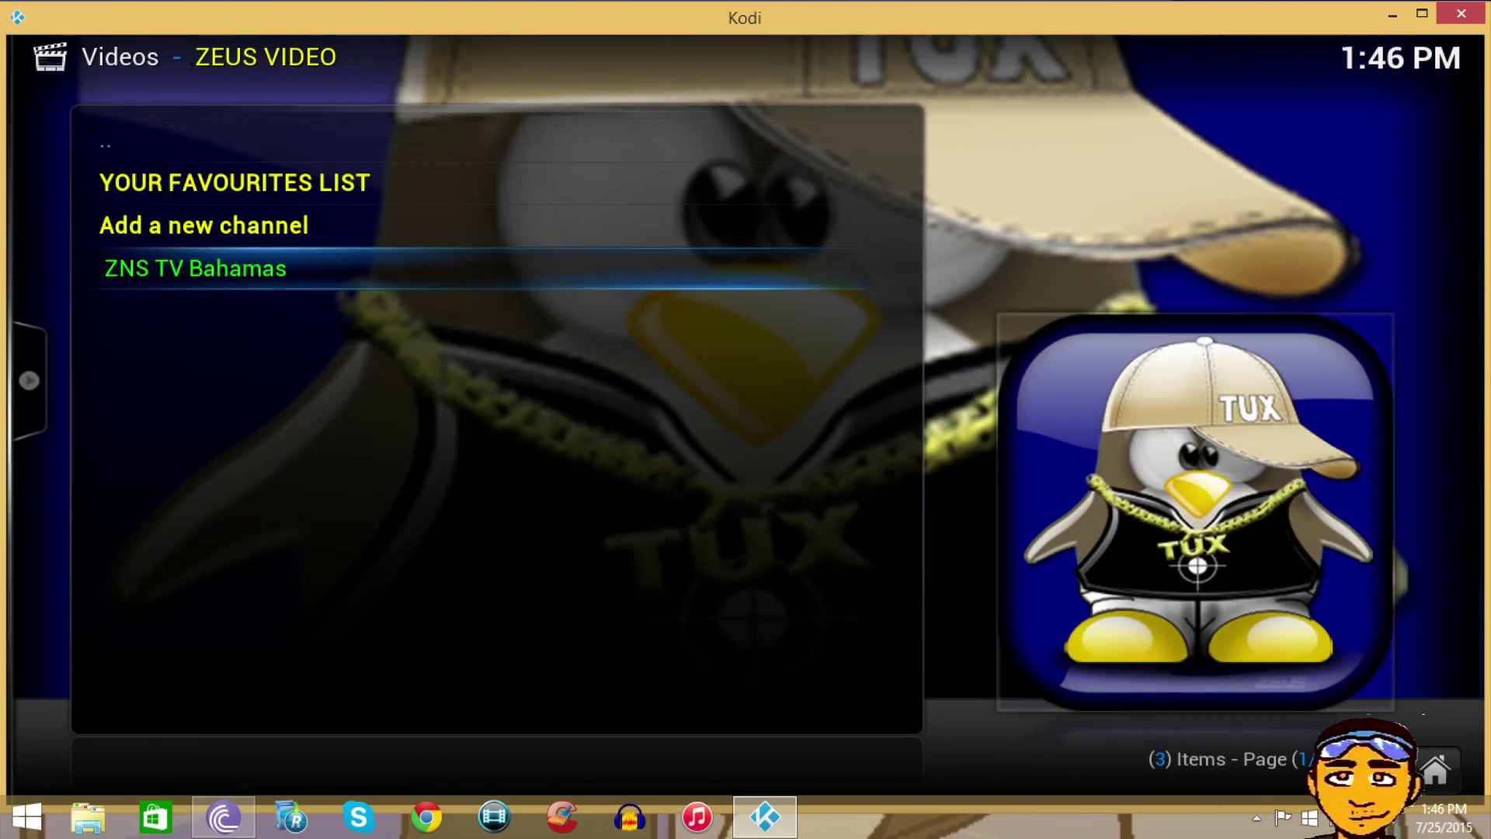
key("Up")
key("Up")
key("Up")
key("Return")
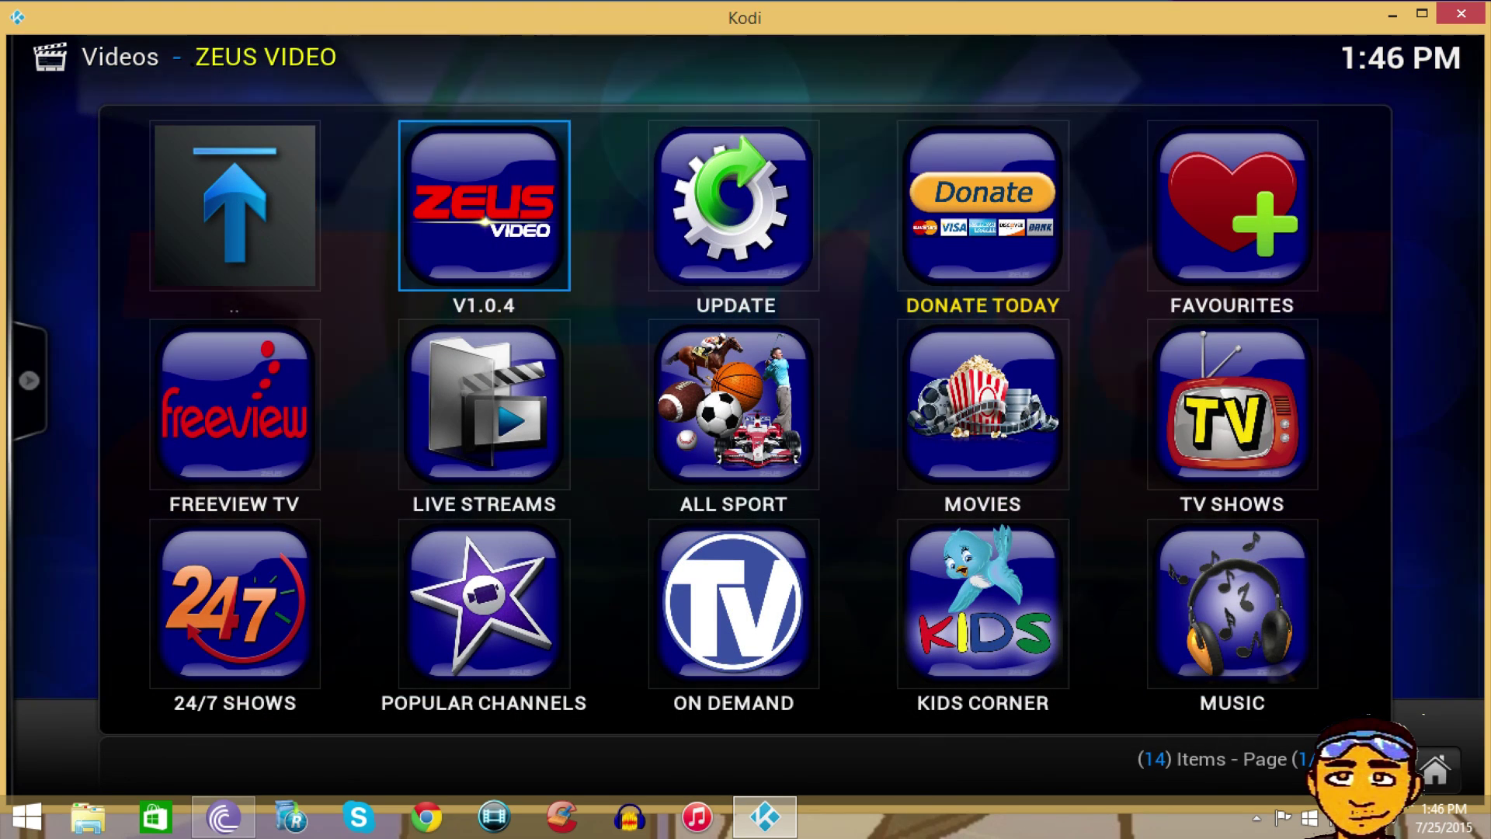
Open the USA TV category from the LIVE STREAMS section.
key("Down")
key("Return")
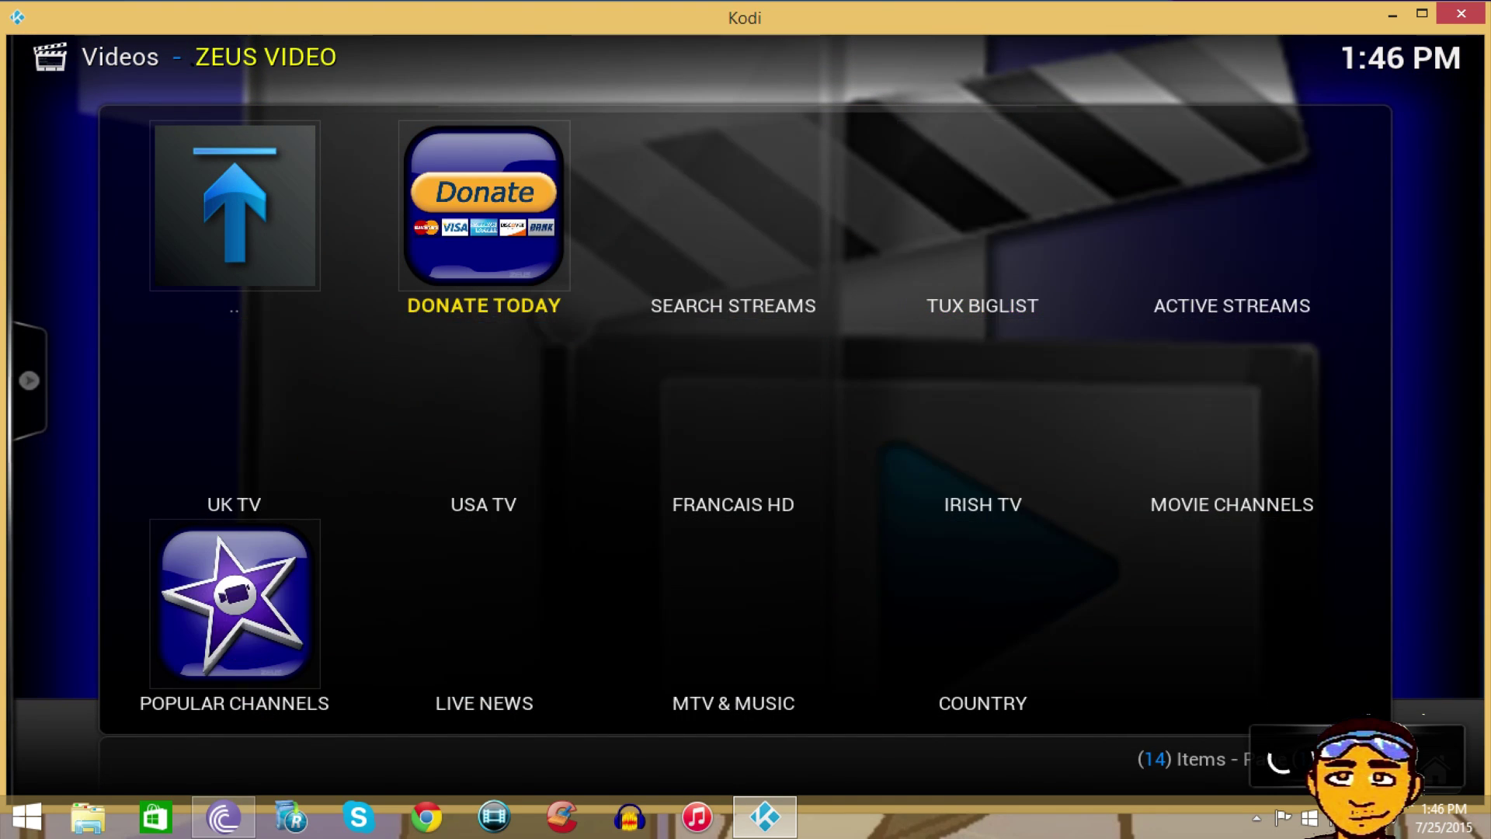
key("Right")
key("Left")
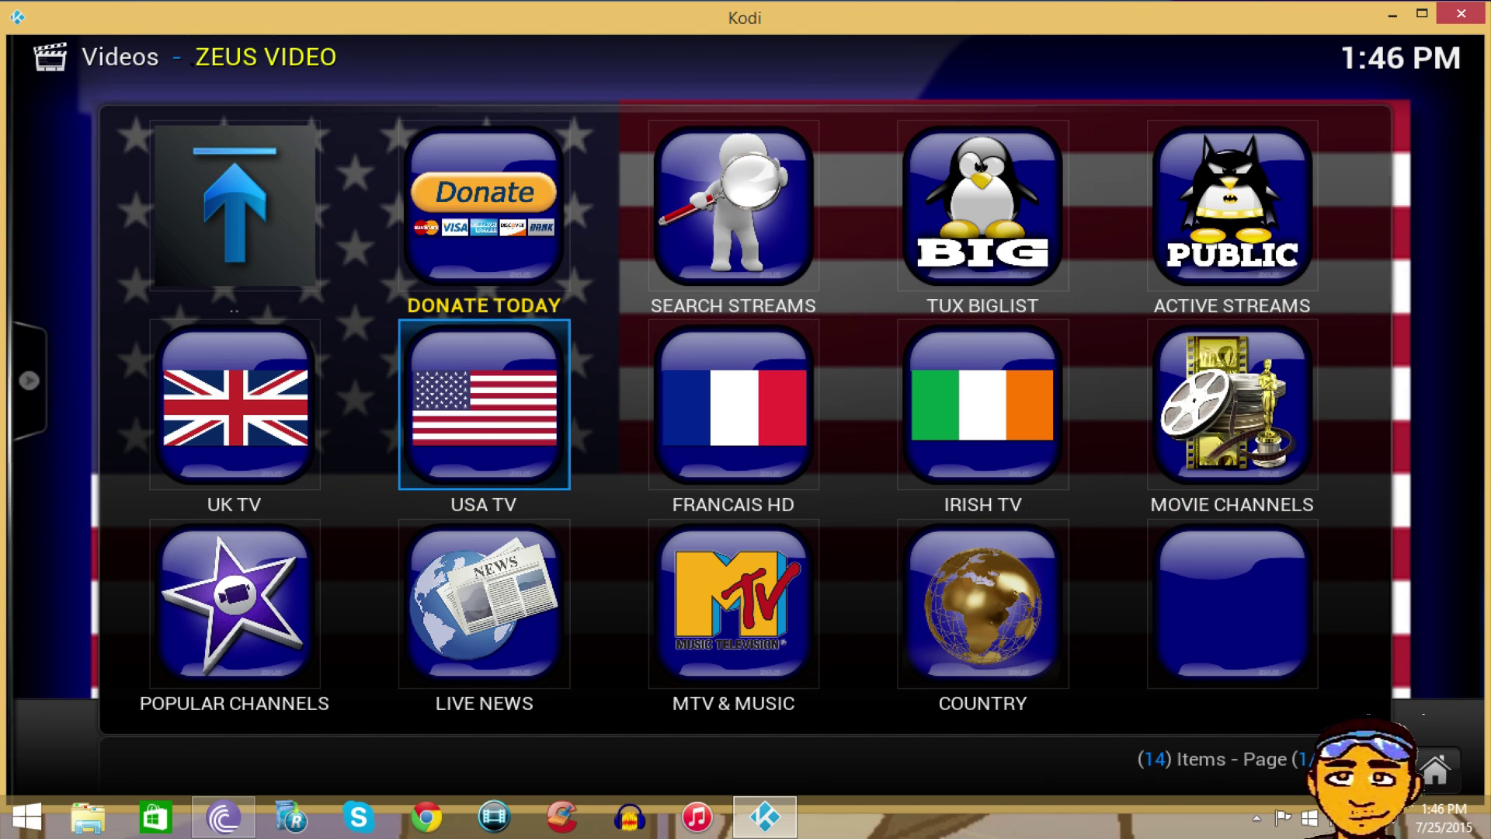
key("Return")
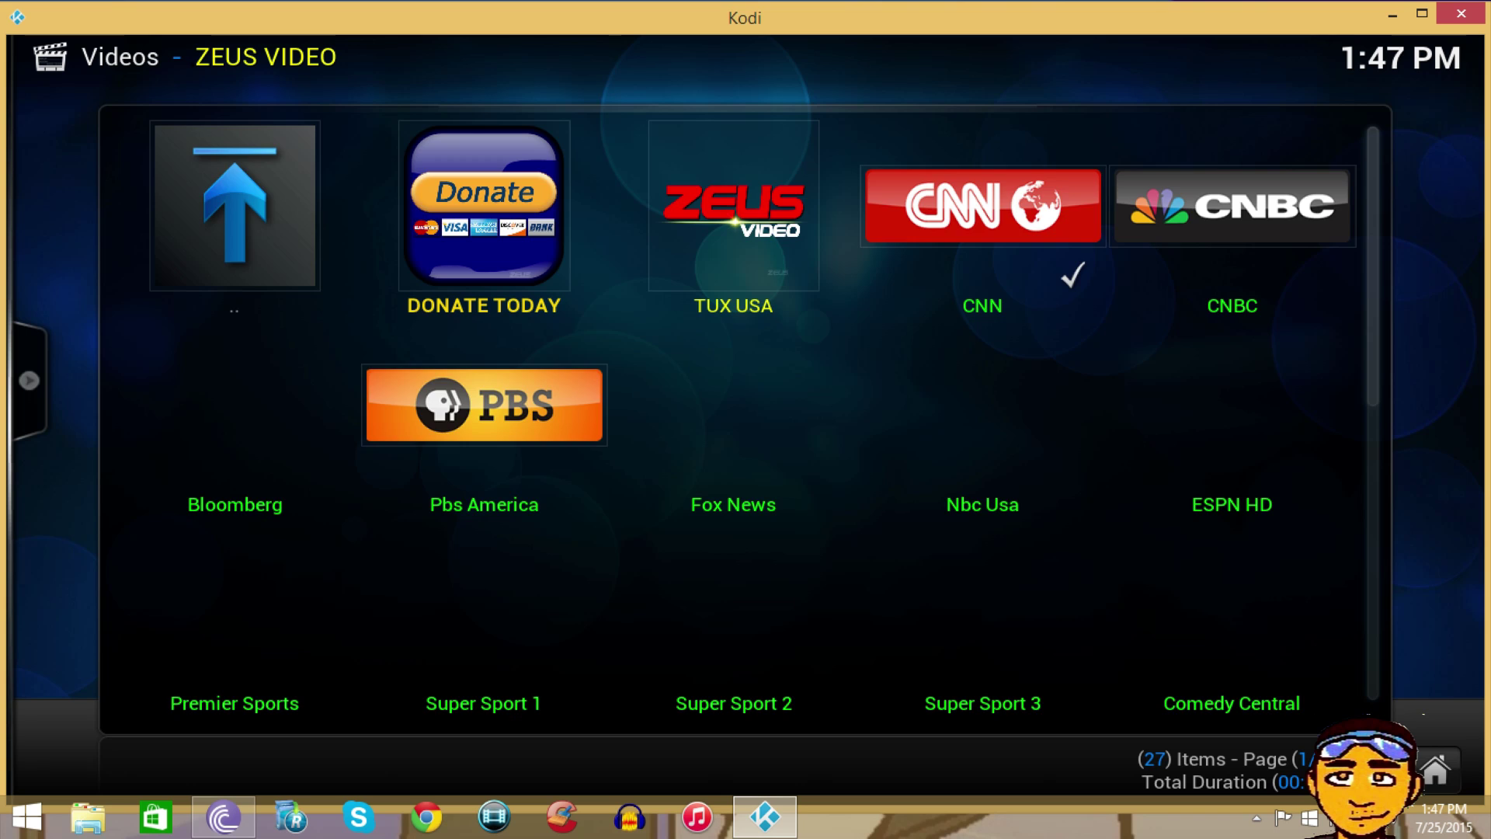
Look through the pages of USA TV channels and return to the Kodi home screen.
key("Down")
key("Page_Down")
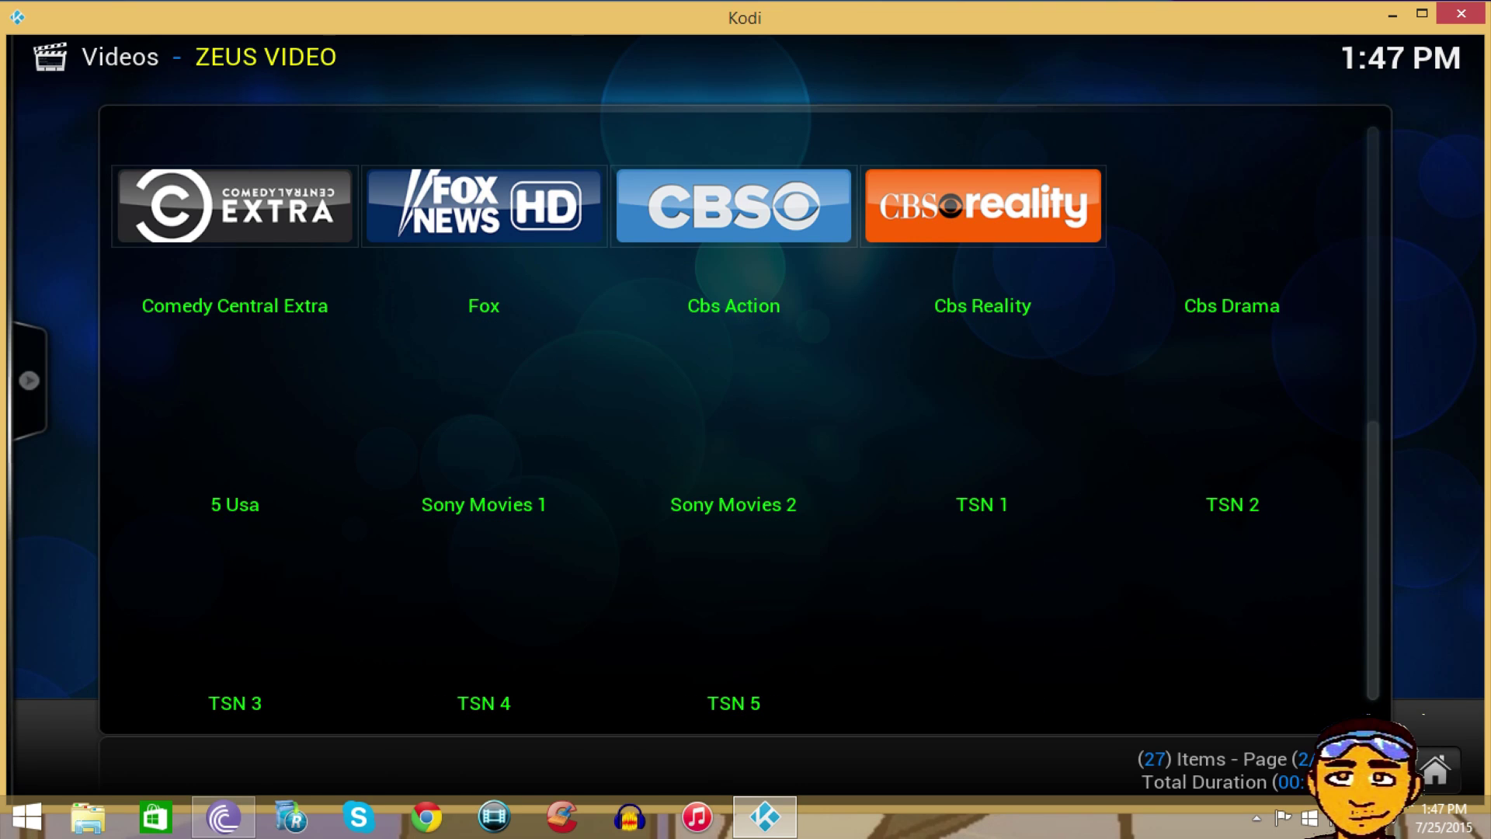
key("Page_Up")
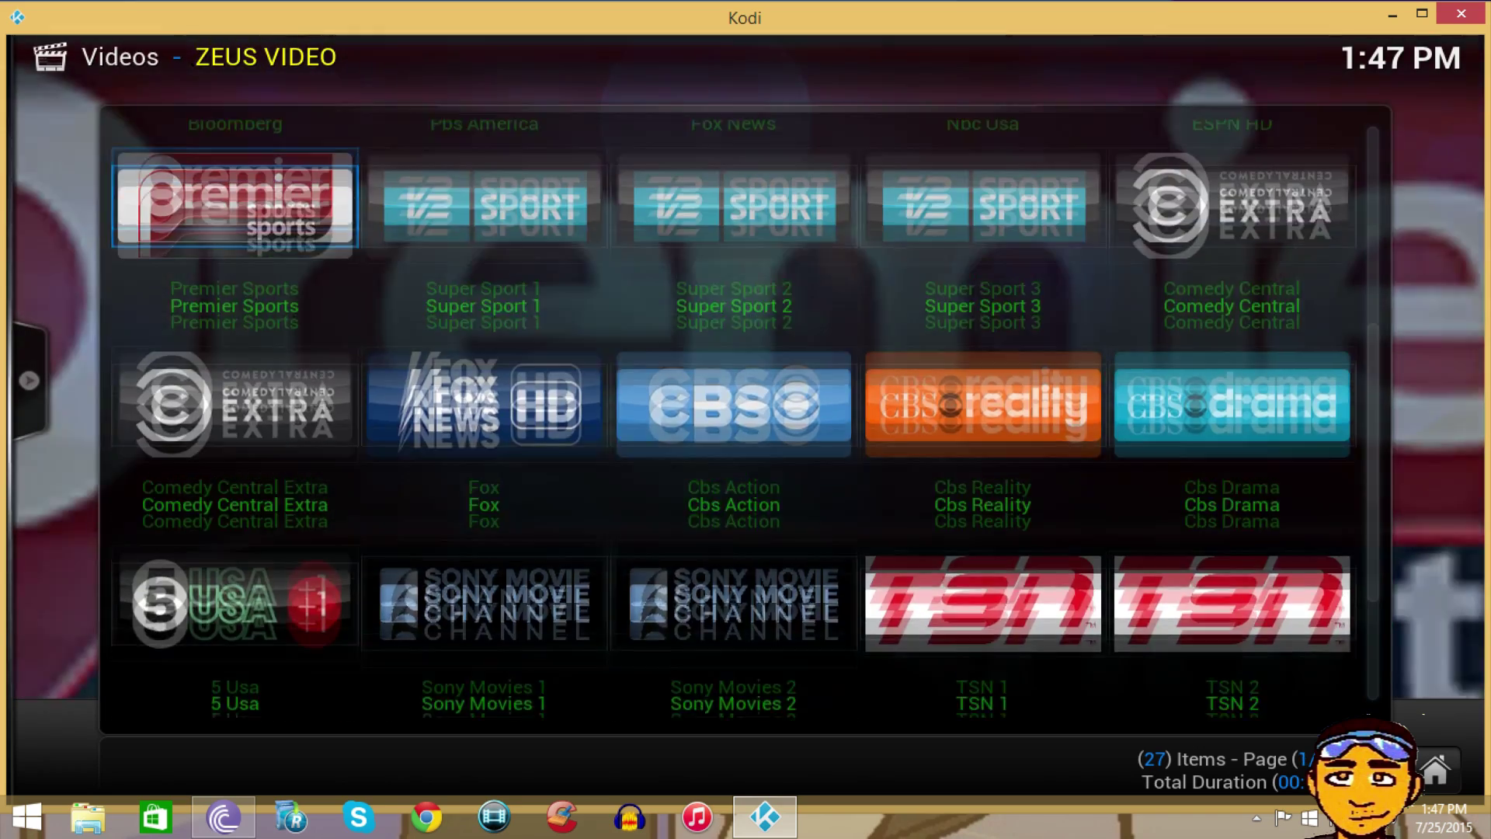
key("Escape")
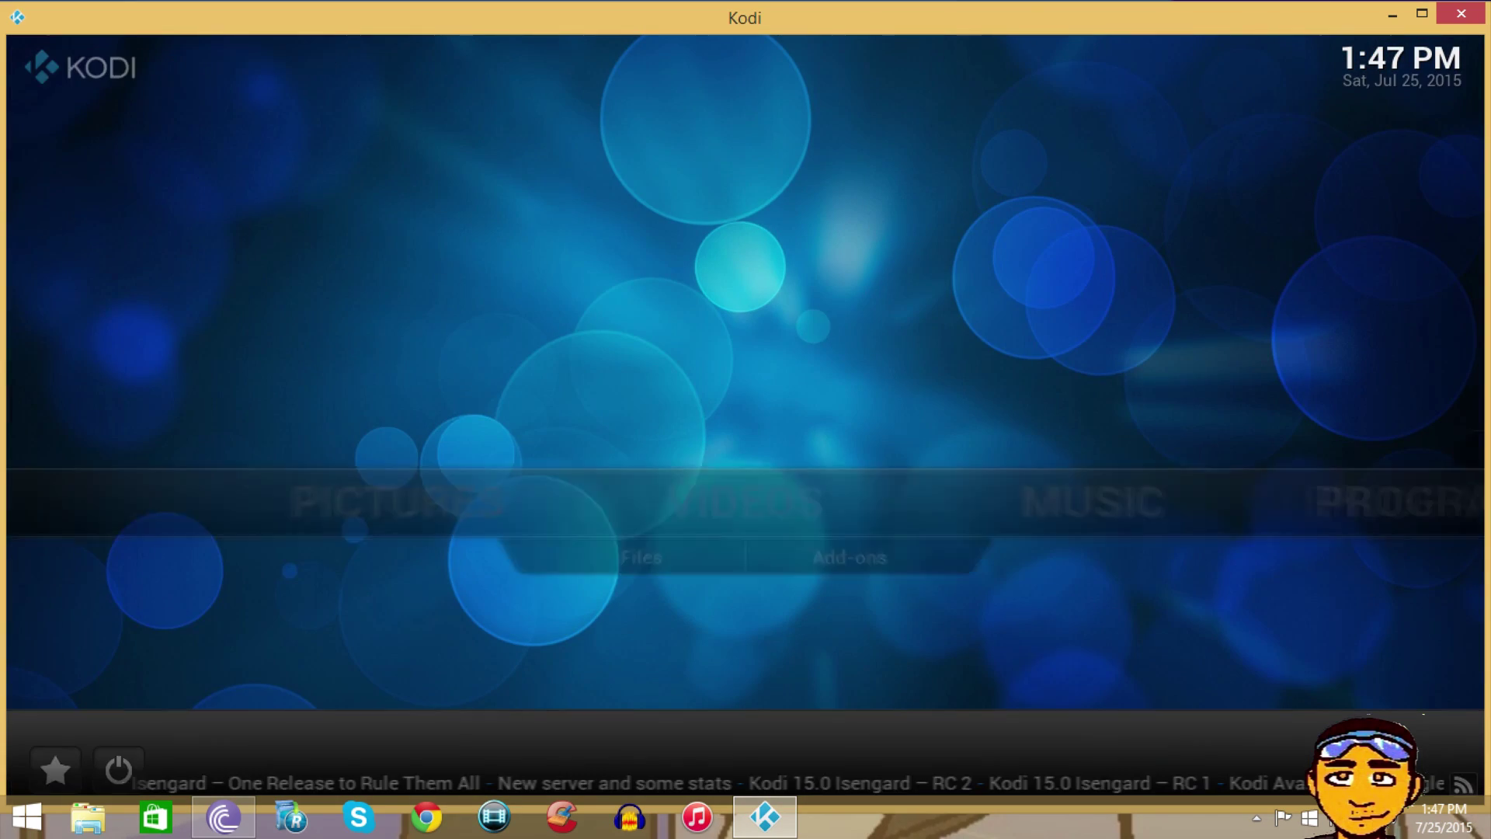